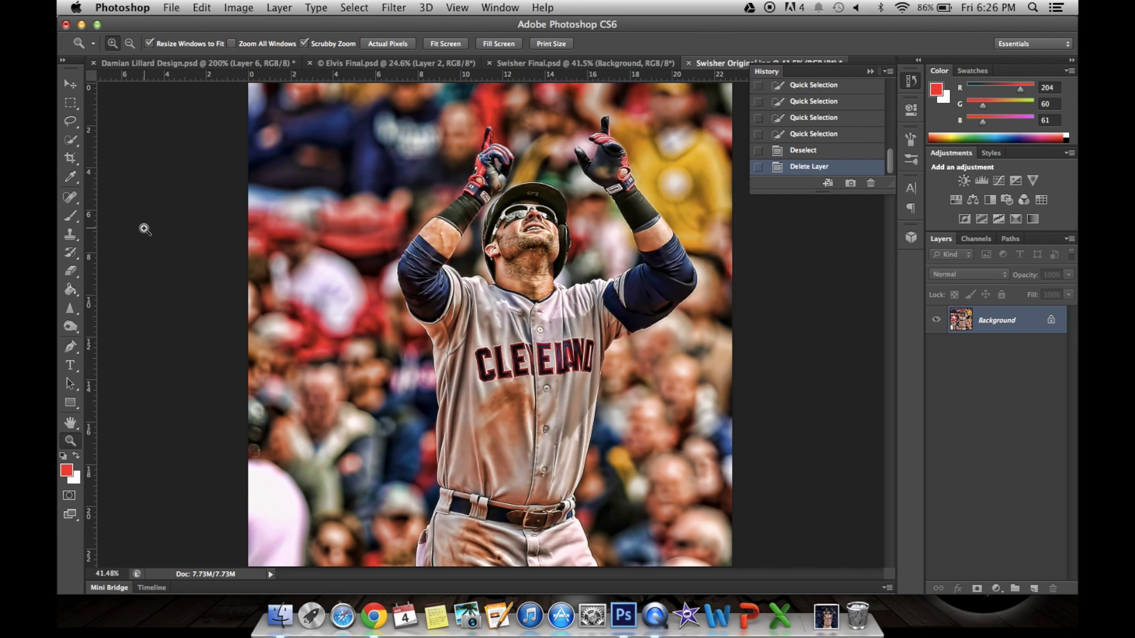
# - Duplicate the Background layer and set the Quick Selection brush size to 31 px
pyautogui.hotkey('ctrl', 'j')
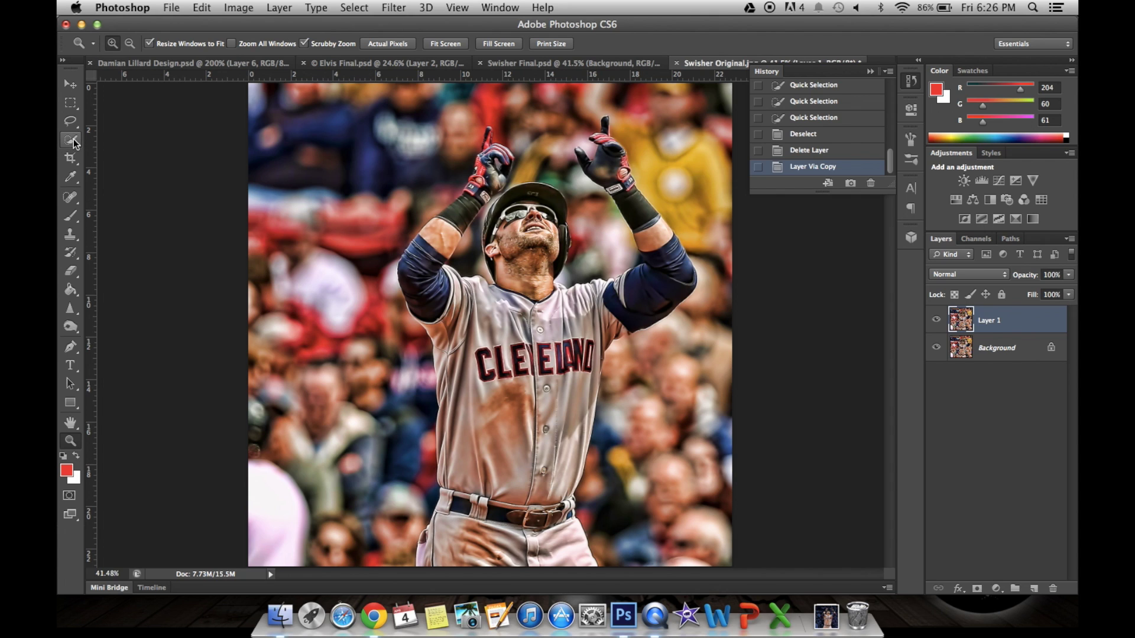
pyautogui.click(71, 141)
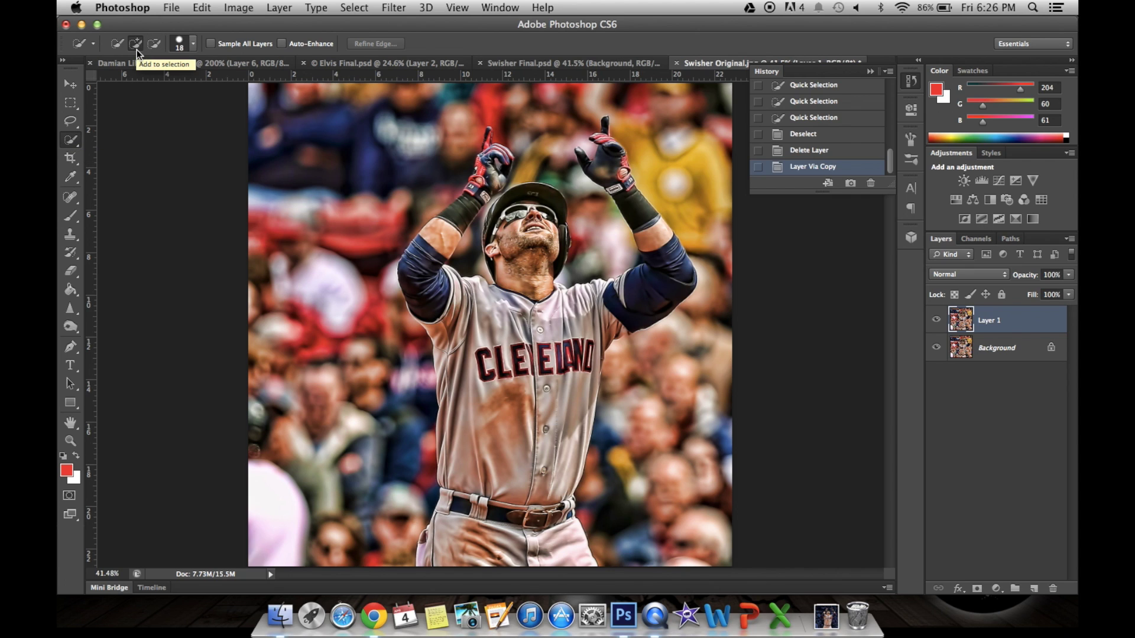
pyautogui.click(193, 46)
pyautogui.click(140, 80)
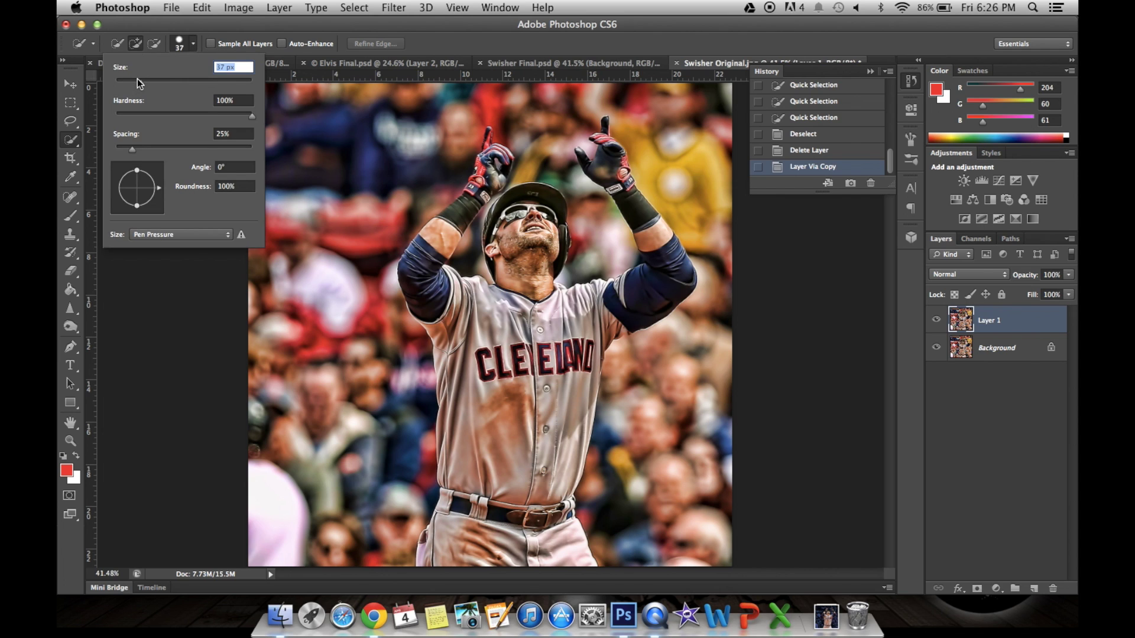
pyautogui.click(193, 44)
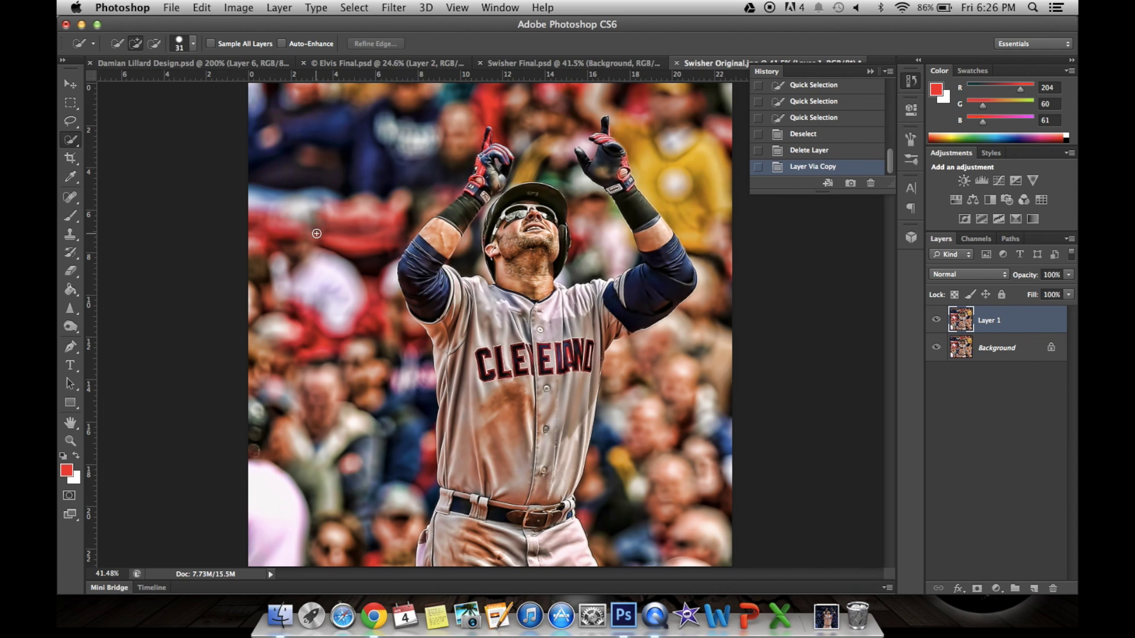
# - Quick-select the crowd along the player's side nearest the pink shirt, from the image's upper edge to its lower edge
pyautogui.click(316, 233)
pyautogui.click(348, 191)
pyautogui.click(348, 228)
pyautogui.click(343, 218)
pyautogui.click(337, 275)
pyautogui.click(320, 233)
pyautogui.moveTo(308, 282)
pyautogui.mouseDown()
pyautogui.moveTo(278, 278)
pyautogui.moveTo(304, 331)
pyautogui.mouseUp()
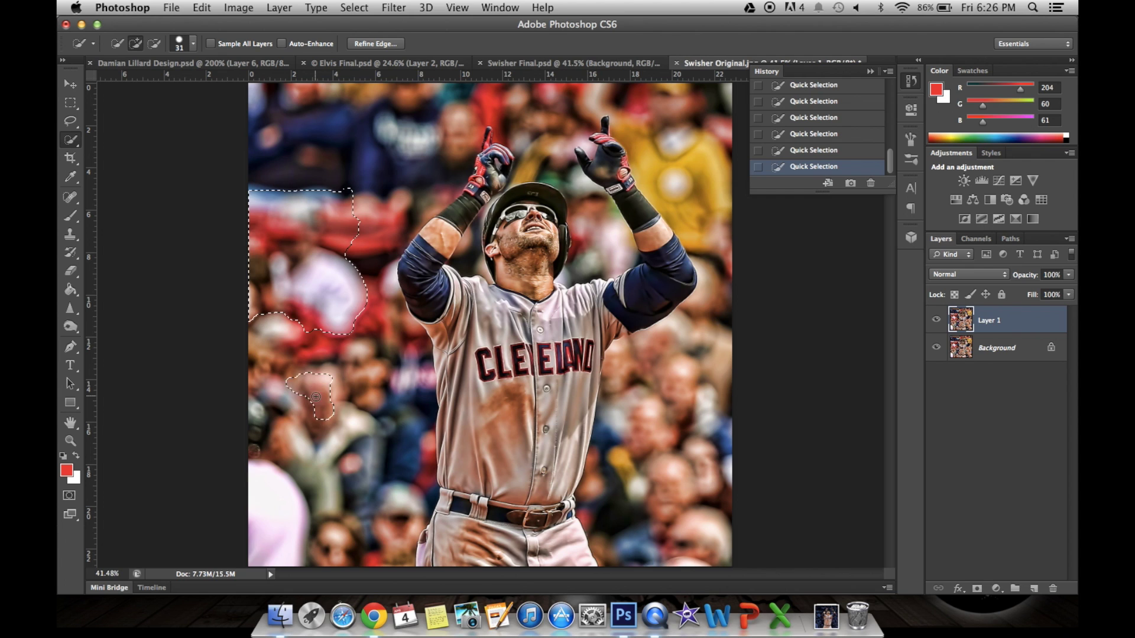
pyautogui.moveTo(305, 376)
pyautogui.mouseDown()
pyautogui.moveTo(369, 374)
pyautogui.moveTo(392, 277)
pyautogui.moveTo(415, 267)
pyautogui.moveTo(421, 191)
pyautogui.moveTo(357, 313)
pyautogui.moveTo(337, 431)
pyautogui.mouseUp()
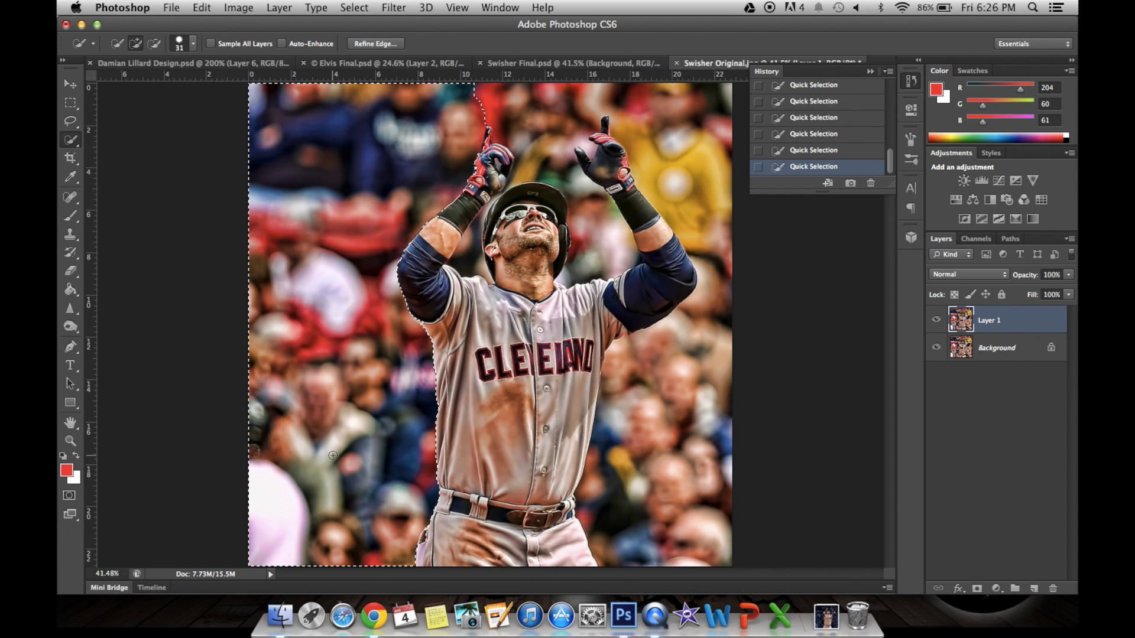
# - Set Quick Selection to subtract and examine the selection edge from the raised glove down the arm to the elbow
pyautogui.click(70, 440)
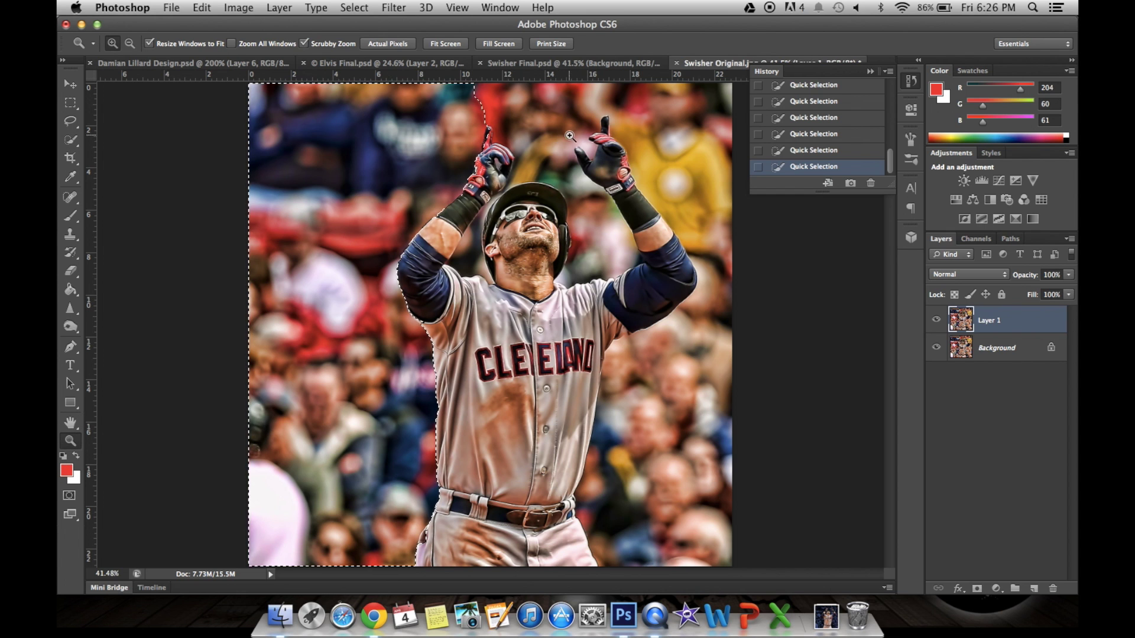
pyautogui.click(489, 125)
pyautogui.click(489, 125)
pyautogui.click(488, 124)
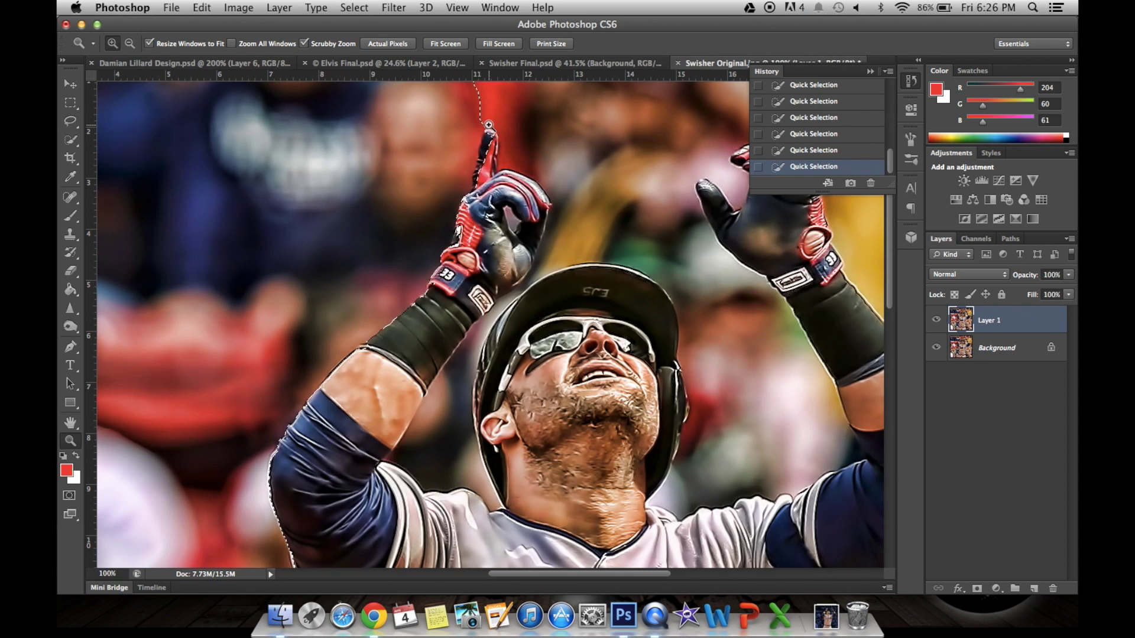
pyautogui.click(488, 125)
pyautogui.click(70, 140)
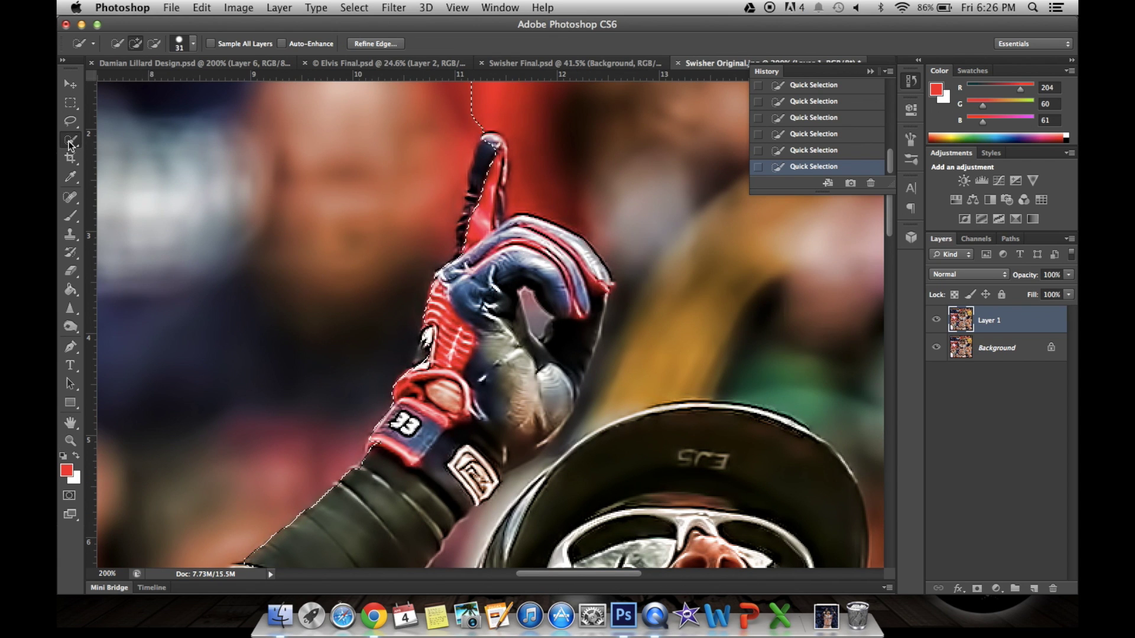
pyautogui.click(149, 44)
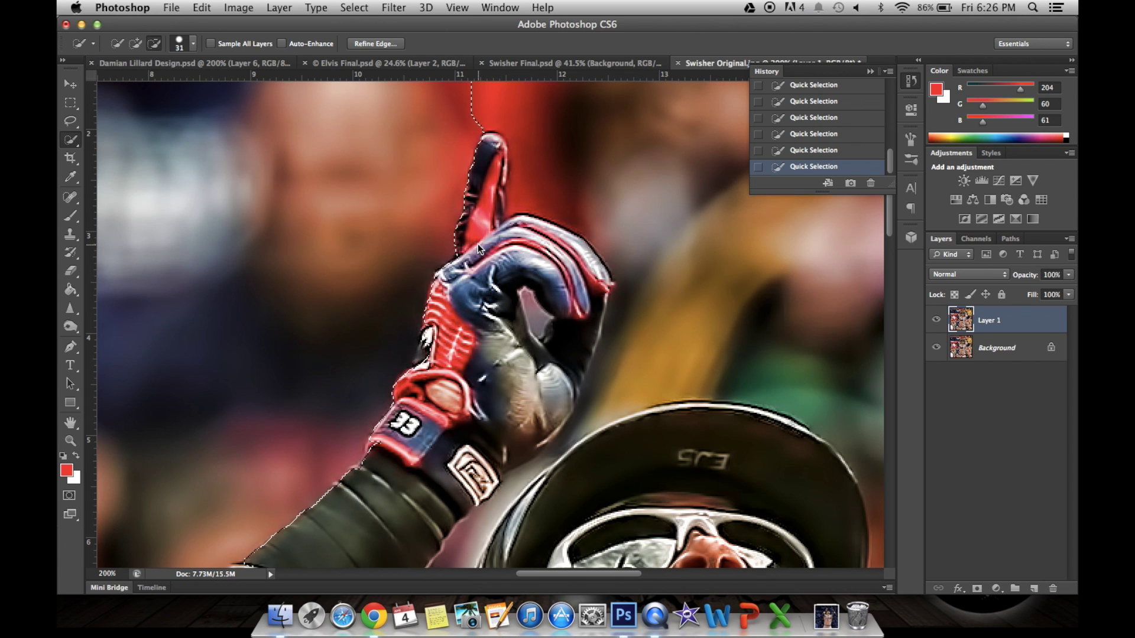
pyautogui.scroll(-10, 477, 257)
pyautogui.hscroll(-3, 477, 254)
pyautogui.scroll(3, 476, 255)
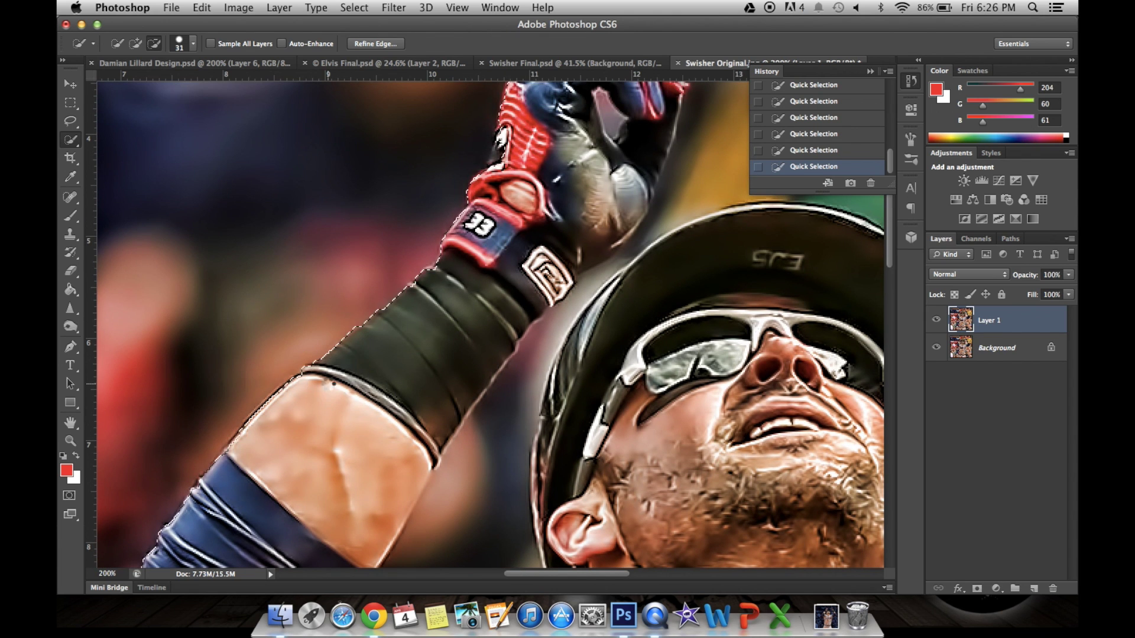
pyautogui.scroll(-20, 368, 385)
pyautogui.hscroll(-5, 367, 385)
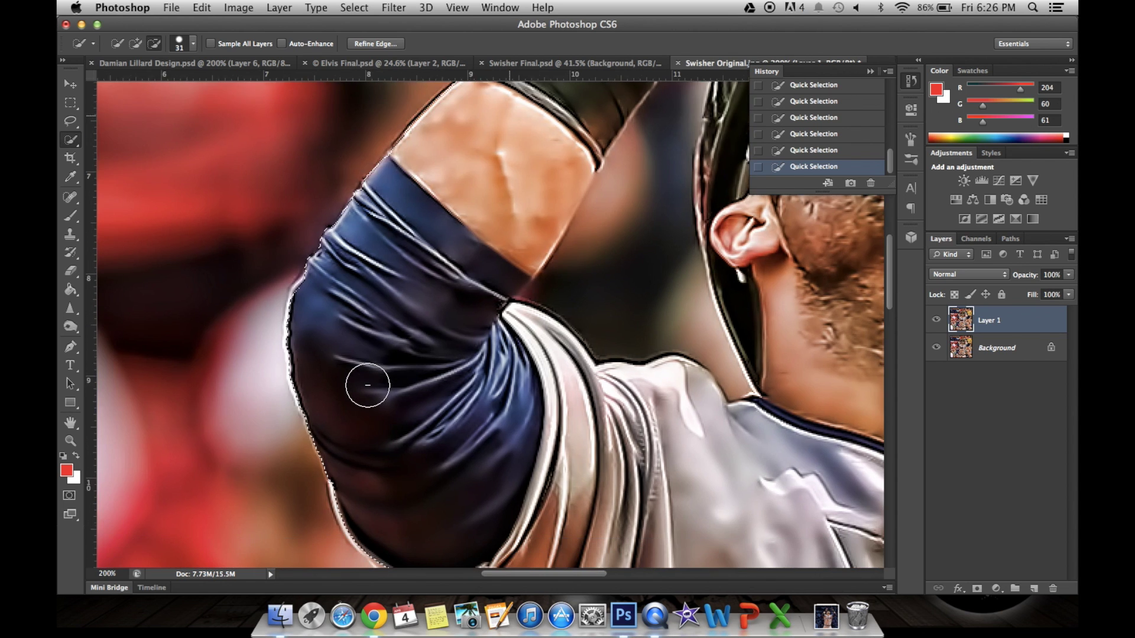
pyautogui.scroll(-20, 368, 385)
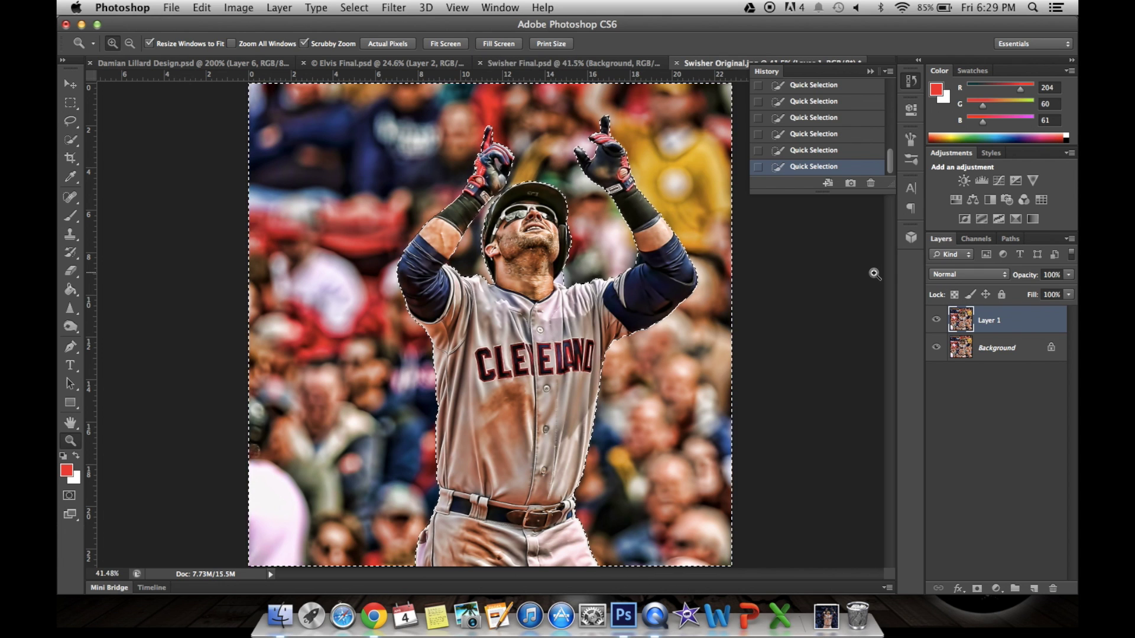
# - Cut the selected crowd out of Layer 1 and hide the Background layer
pyautogui.click(202, 7)
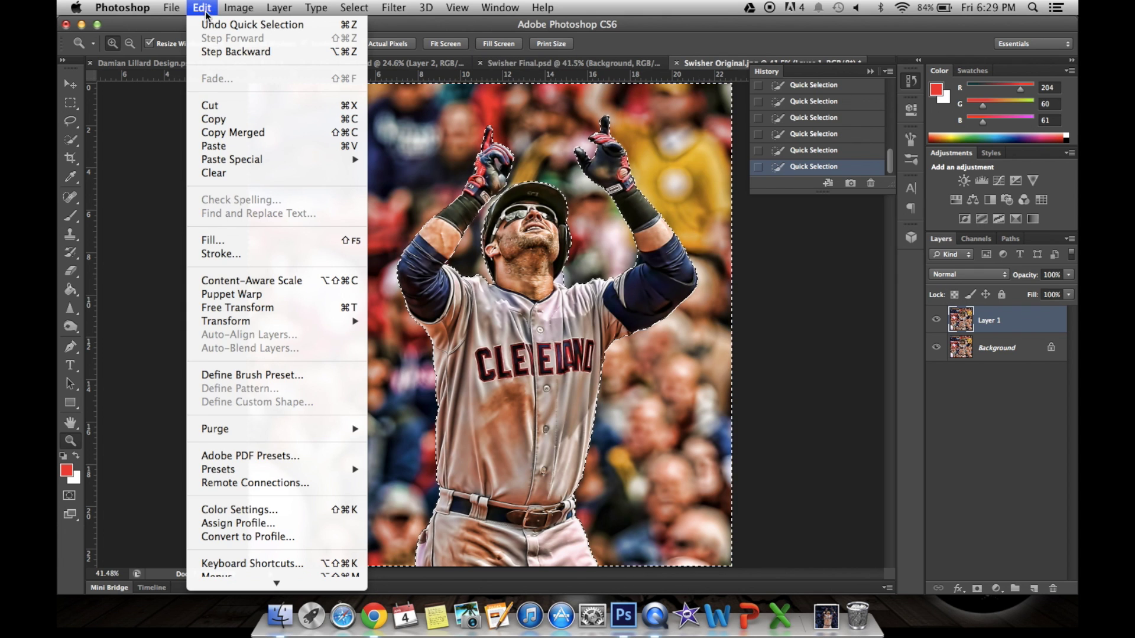
pyautogui.click(213, 105)
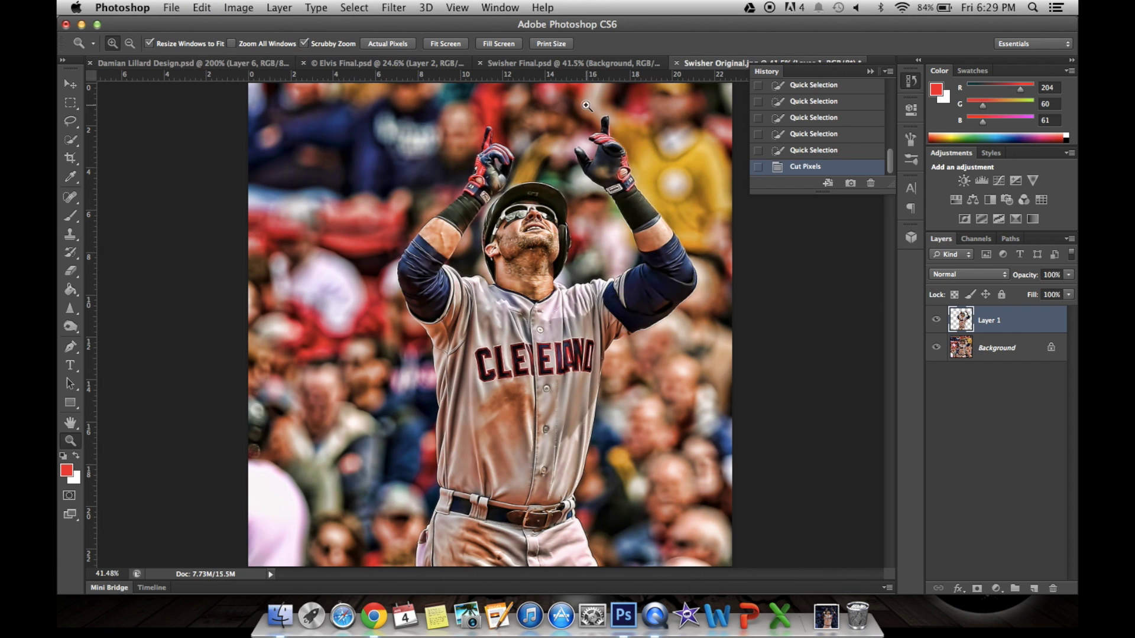
pyautogui.click(937, 349)
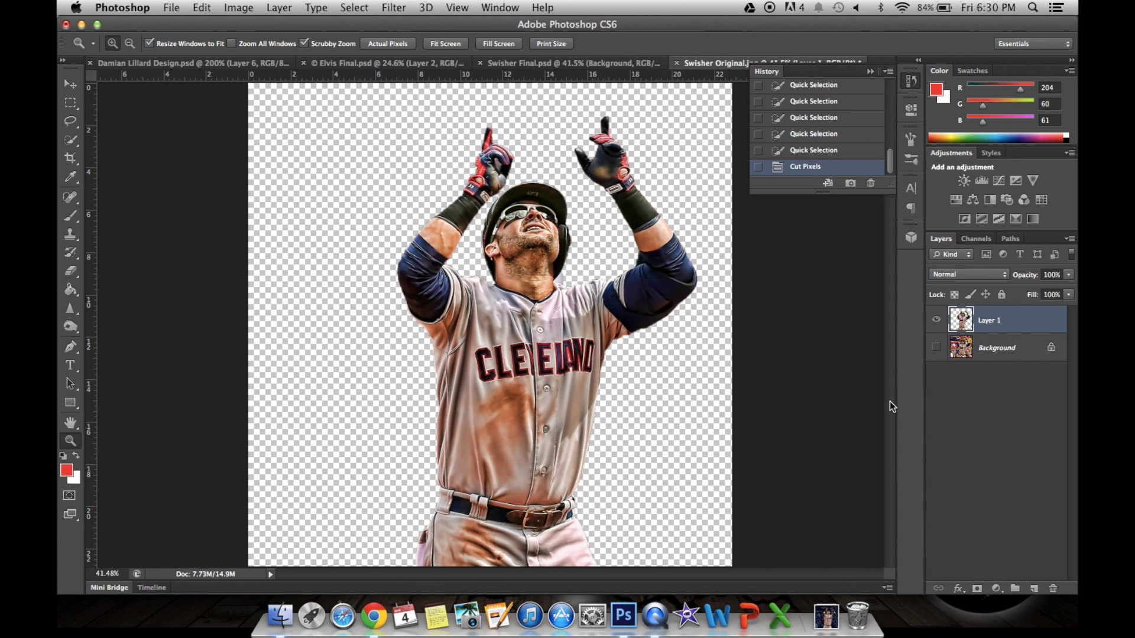
# - Select the leftover background inside the glove's finger loop with the Magic Wand and cut it out
pyautogui.moveTo(482, 190); pyautogui.dragTo(481, 188)
pyautogui.moveTo(524, 155); pyautogui.dragTo(524, 155)
pyautogui.moveTo(71, 139); pyautogui.dragTo(114, 152)
pyautogui.click(504, 153)
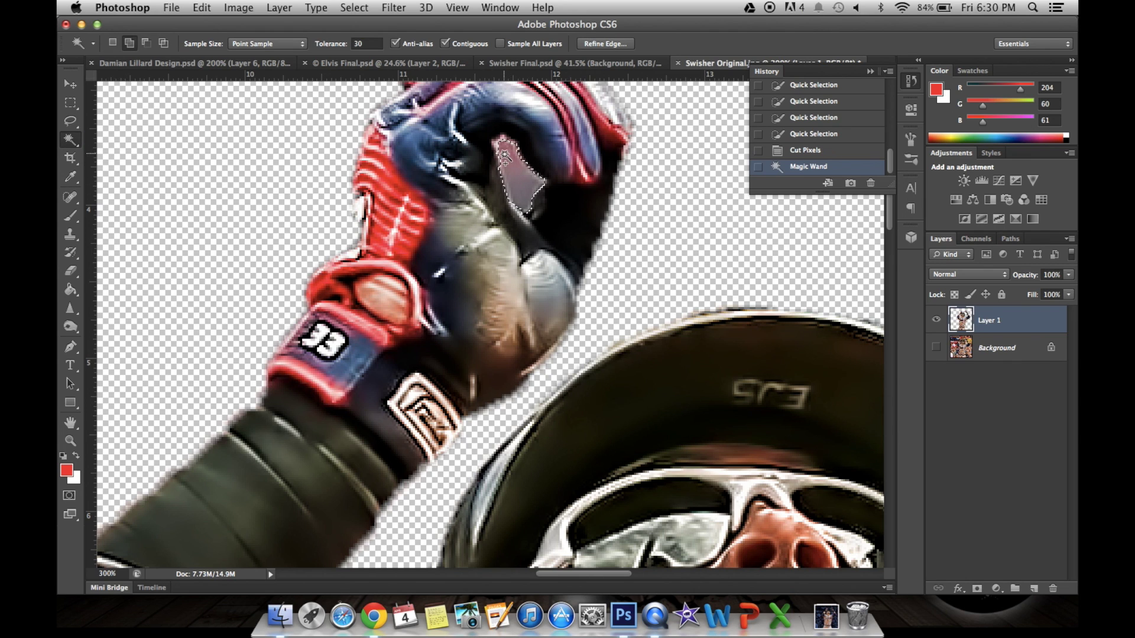
pyautogui.click(202, 7)
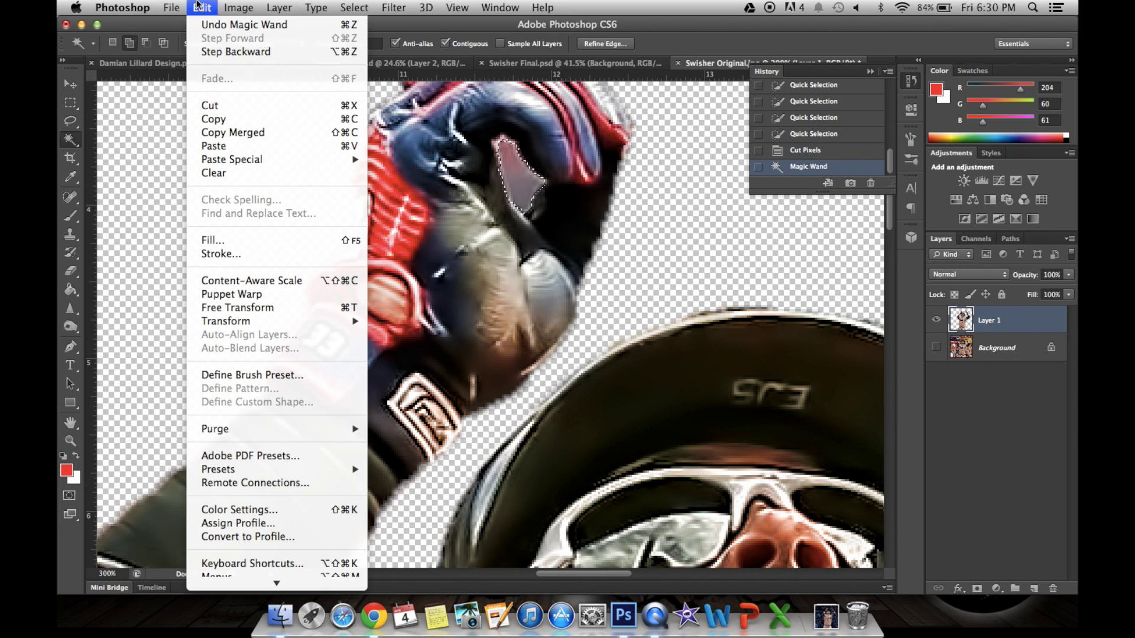
pyautogui.click(236, 112)
# - Try to select the dark background remnant between the other arm's sleeve and shoulder with the Magic Wand, and revert the selection
pyautogui.scroll(1, 236, 109)
pyautogui.scroll(-10, 237, 109)
pyautogui.hscroll(15, 237, 110)
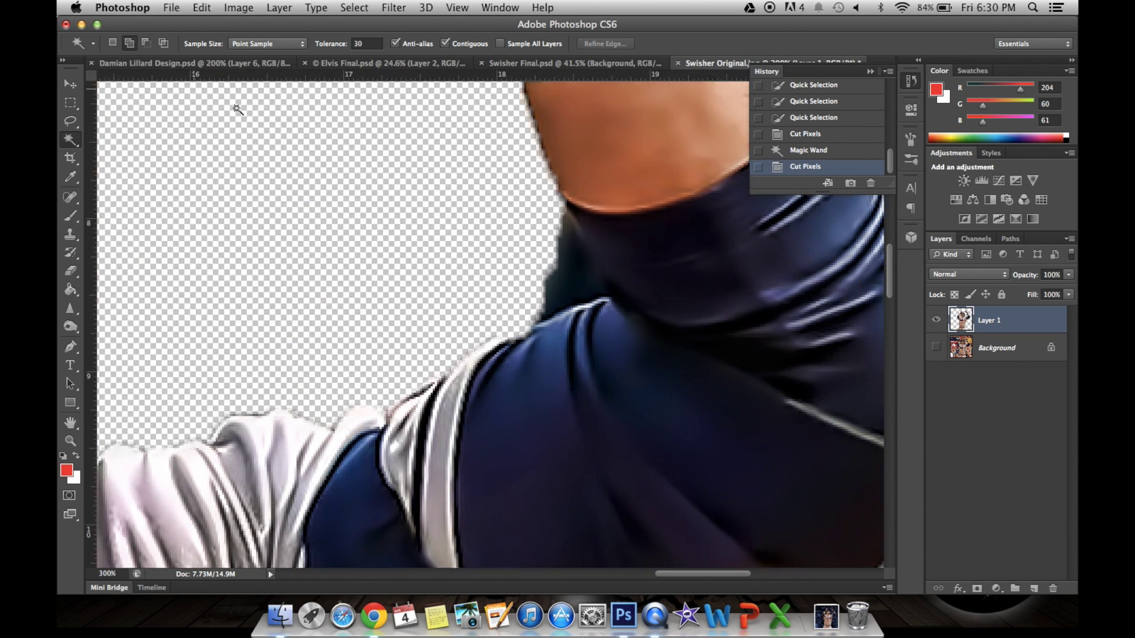
pyautogui.hscroll(5, 237, 110)
pyautogui.scroll(-2, 236, 110)
pyautogui.click(527, 261)
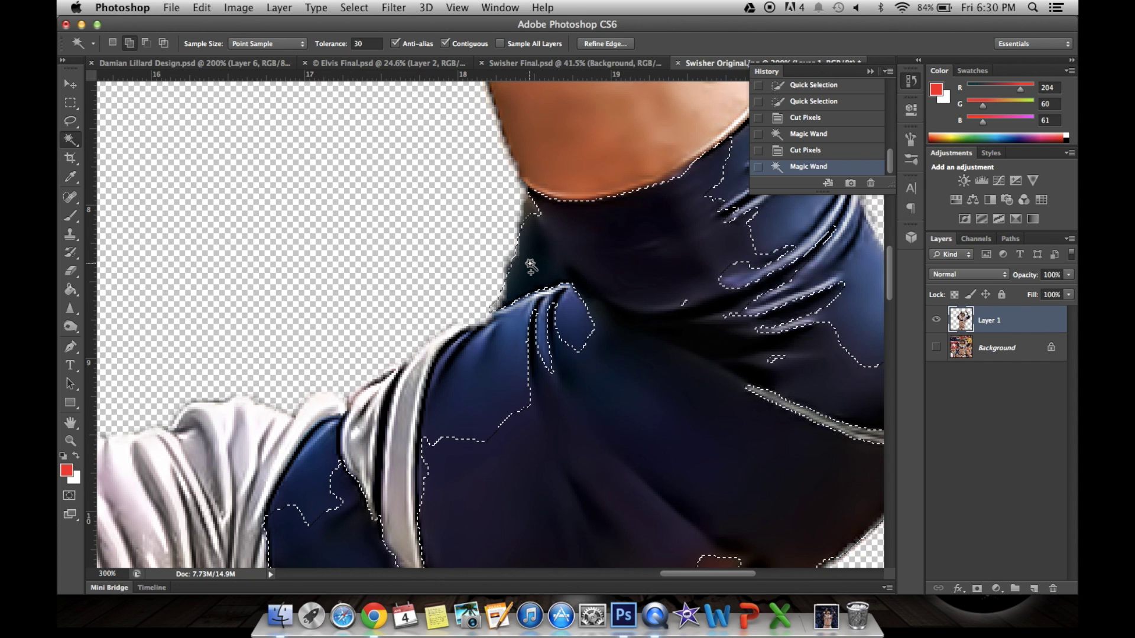
pyautogui.click(840, 151)
# - Erase the dark background remnant between the bent sleeve and the shoulder
pyautogui.click(70, 270)
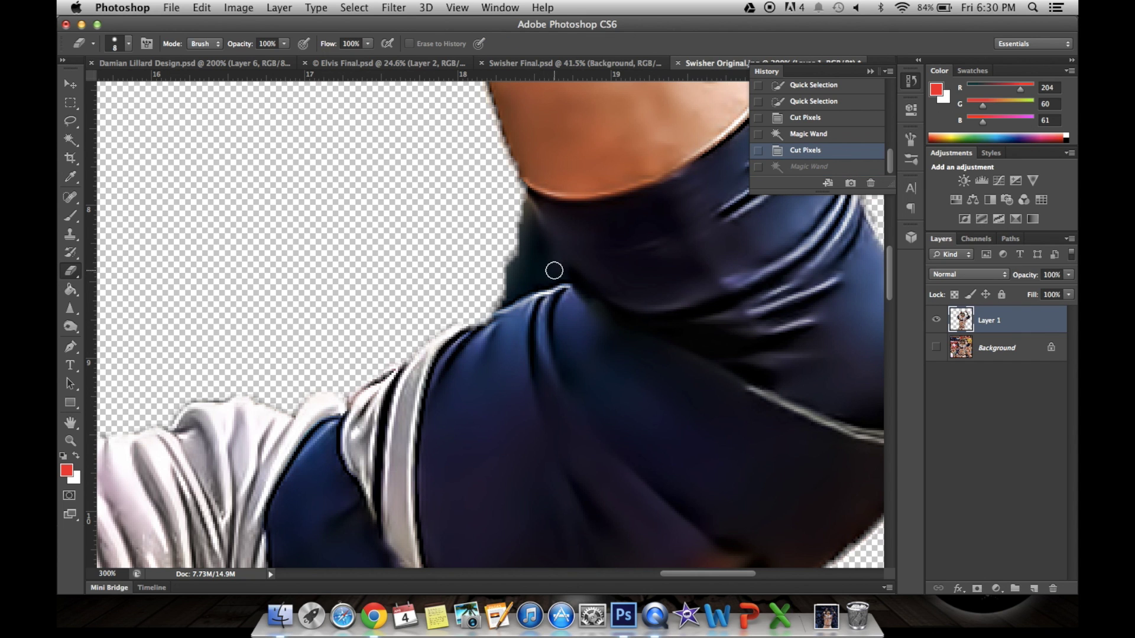
pyautogui.moveTo(552, 273); pyautogui.dragTo(499, 302)
pyautogui.moveTo(553, 274)
pyautogui.mouseDown()
pyautogui.moveTo(517, 231)
pyautogui.moveTo(530, 275)
pyautogui.moveTo(504, 278)
pyautogui.mouseUp()
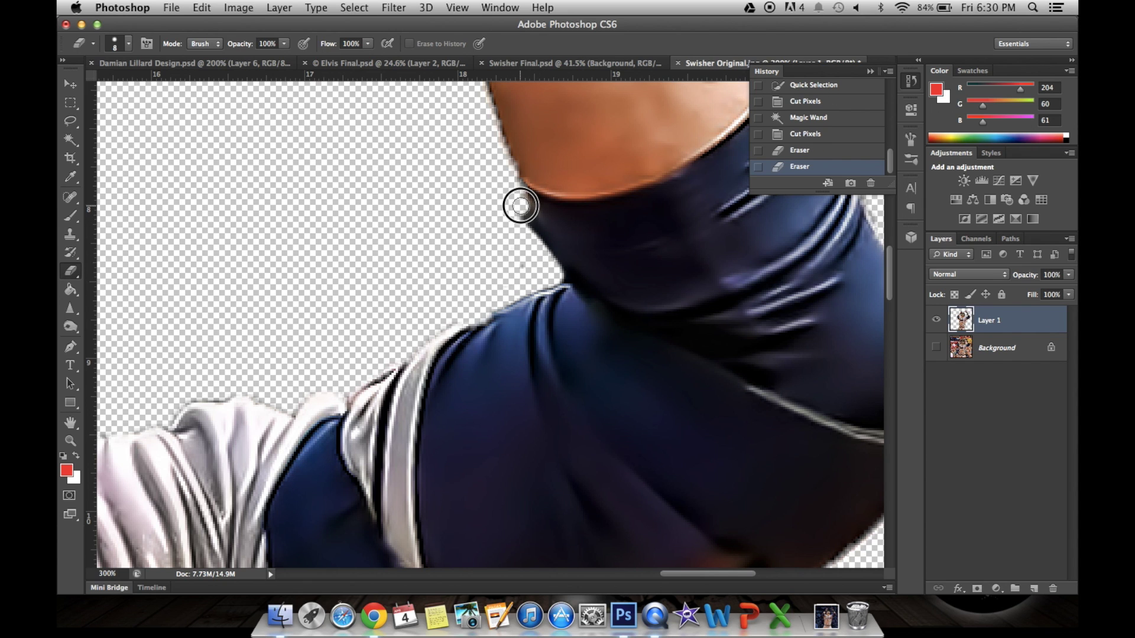
pyautogui.click(545, 267)
# - Erase the leftover background patch between the helmet and the jersey collar
pyautogui.hscroll(-5, 544, 268)
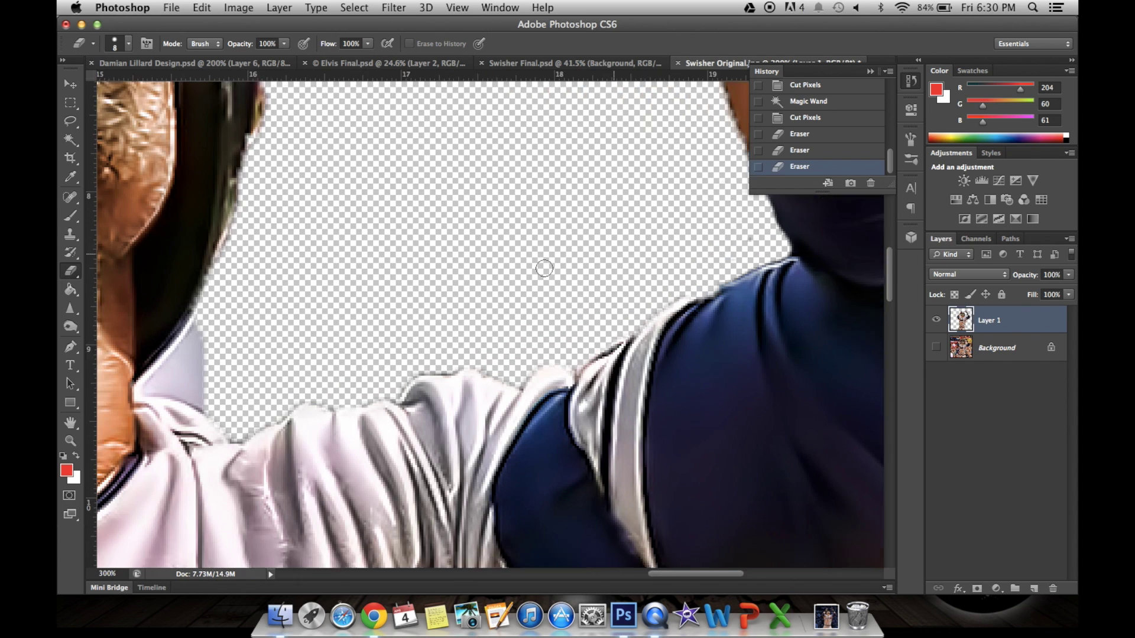
pyautogui.hscroll(-8, 545, 269)
pyautogui.scroll(-1, 544, 269)
pyautogui.moveTo(259, 372); pyautogui.dragTo(319, 301)
pyautogui.moveTo(277, 370)
pyautogui.mouseDown()
pyautogui.moveTo(322, 382)
pyautogui.moveTo(283, 350)
pyautogui.moveTo(316, 347)
pyautogui.moveTo(319, 327)
pyautogui.moveTo(317, 337)
pyautogui.mouseUp()
# - Erase the background fringe along the outer edge of the helmet with a slightly larger eraser
pyautogui.scroll(10, 317, 340)
pyautogui.hscroll(6, 316, 340)
pyautogui.scroll(10, 317, 343)
pyautogui.hscroll(-3, 317, 343)
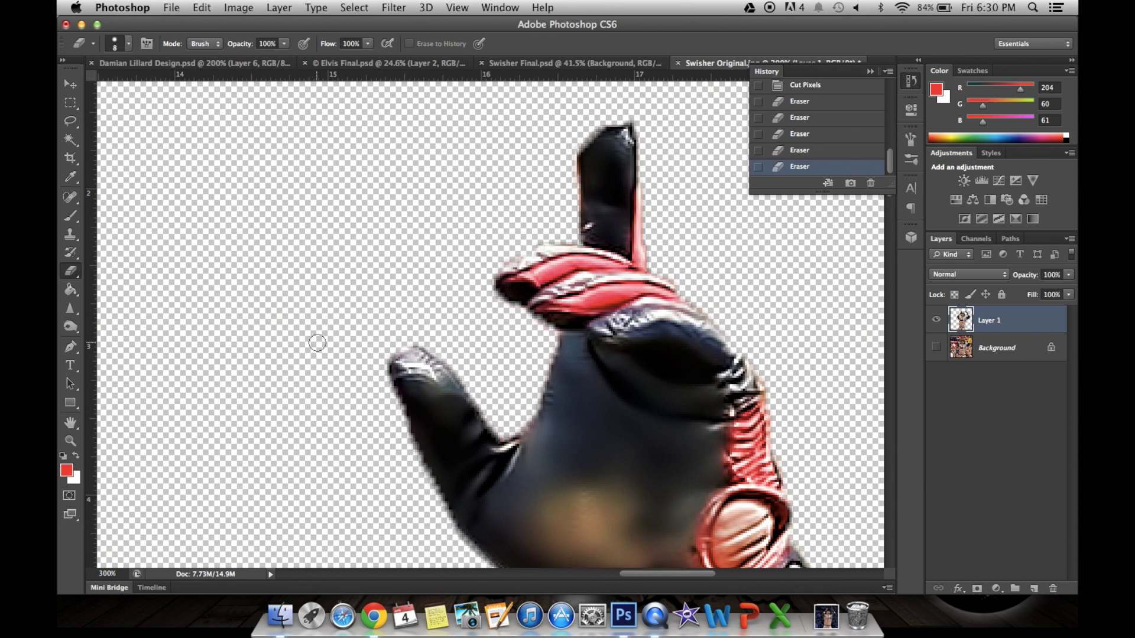
pyautogui.scroll(-7, 317, 342)
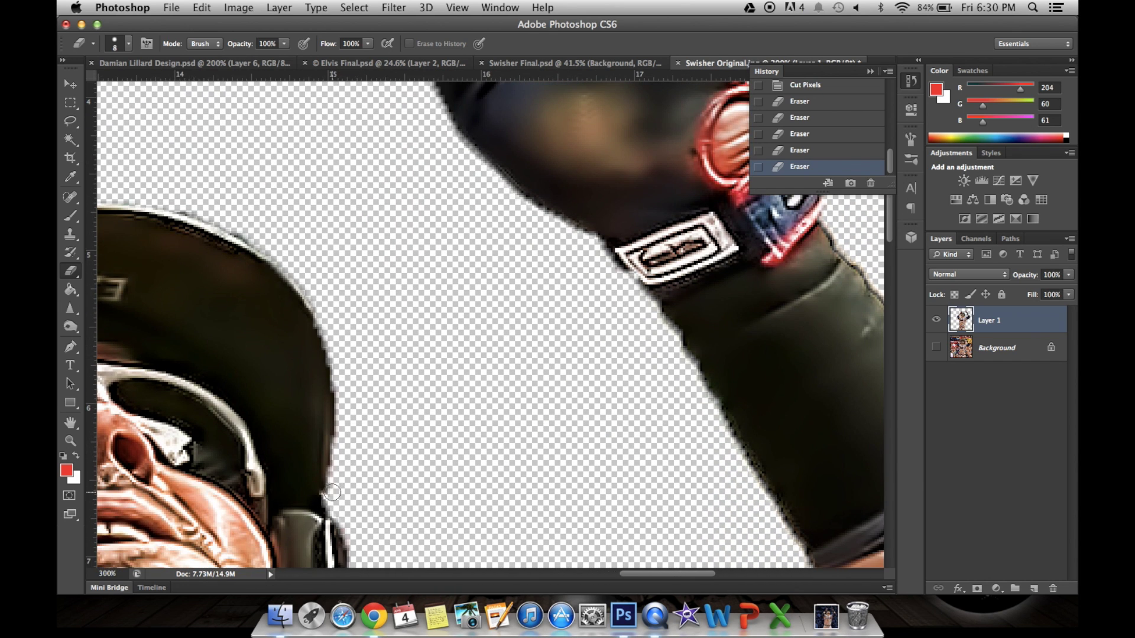
pyautogui.press(']')
pyautogui.press(']')
pyautogui.moveTo(339, 463); pyautogui.dragTo(344, 381)
pyautogui.scroll(3, 342, 387)
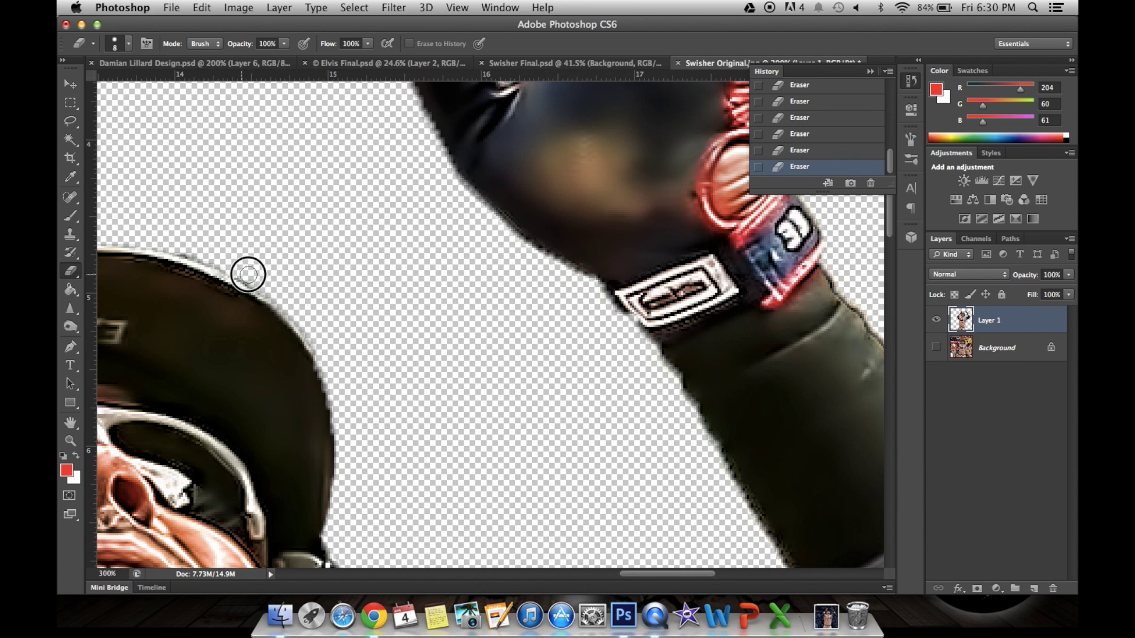
# - Examine the cutout's edges along the sleeve, jersey side and trousers, and return to the full image view
pyautogui.scroll(20, 254, 272)
pyautogui.hscroll(15, 254, 272)
pyautogui.scroll(-20, 263, 271)
pyautogui.hscroll(15, 262, 271)
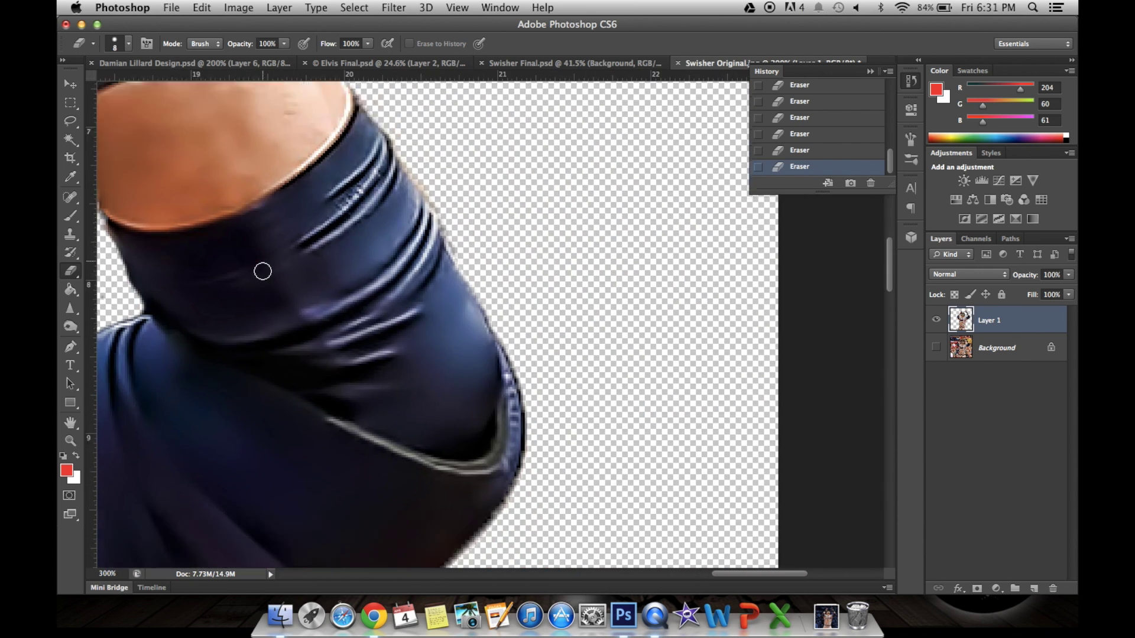
pyautogui.scroll(-20, 262, 271)
pyautogui.hscroll(-10, 263, 271)
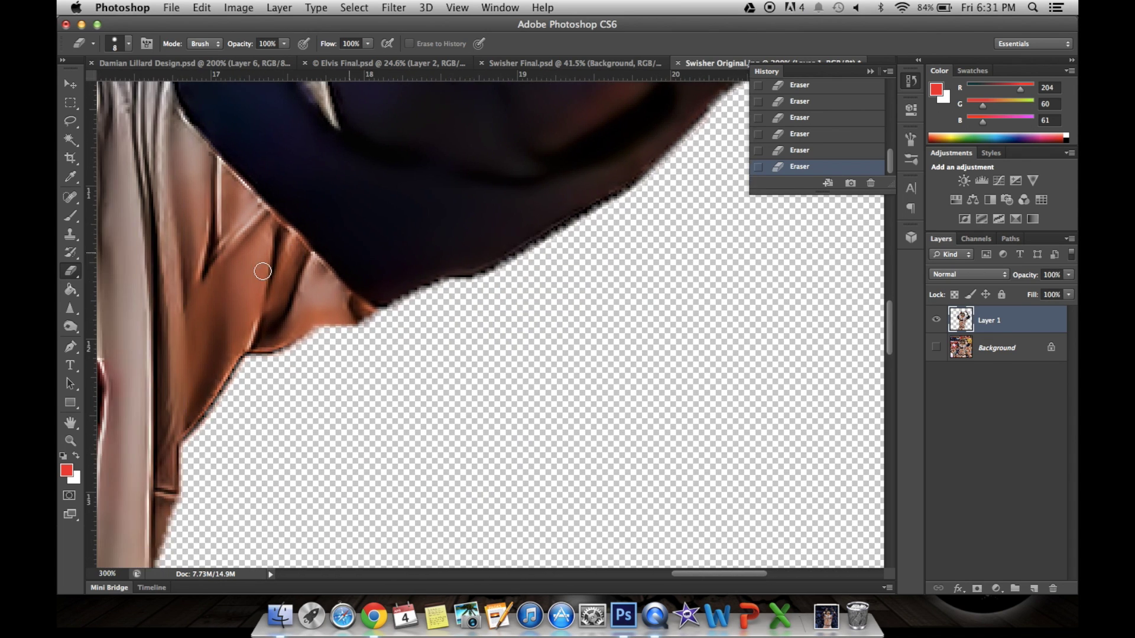
pyautogui.scroll(-10, 263, 272)
pyautogui.hscroll(-5, 262, 271)
pyautogui.scroll(-15, 262, 272)
pyautogui.scroll(-20, 263, 272)
pyautogui.hscroll(-5, 263, 271)
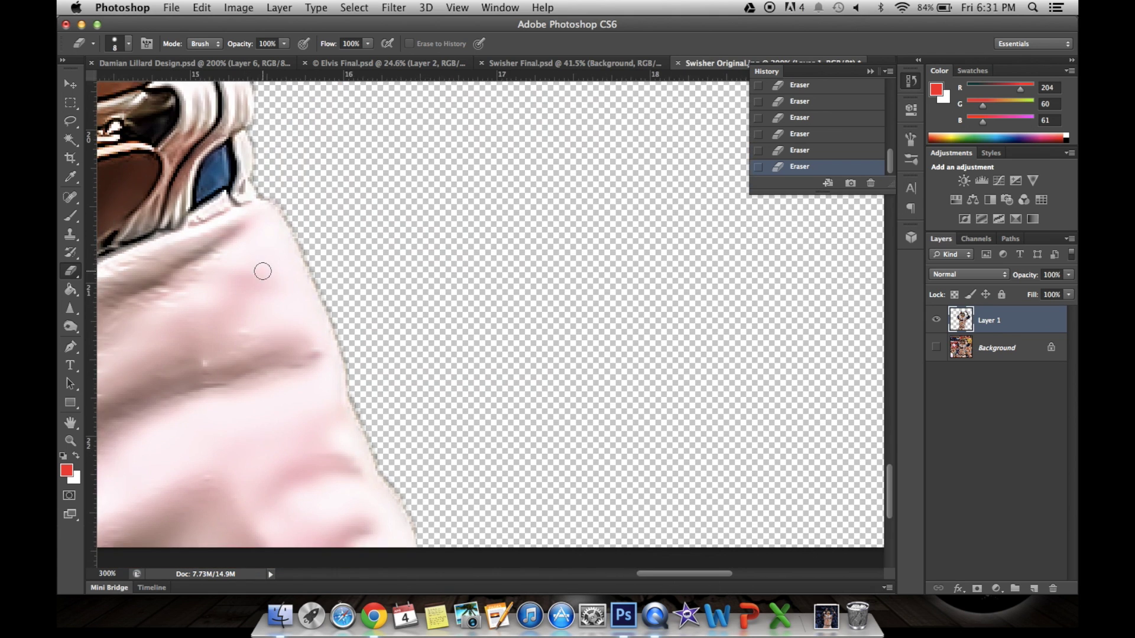
pyautogui.scroll(-10, 262, 272)
pyautogui.hscroll(-5, 262, 271)
pyautogui.click(70, 440)
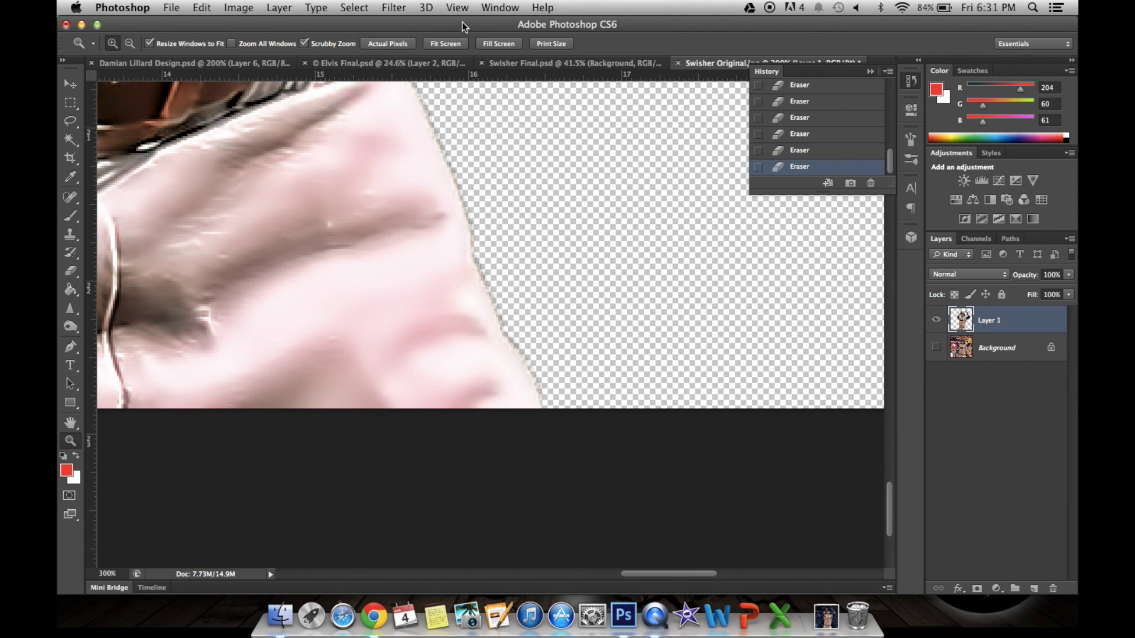
pyautogui.click(451, 46)
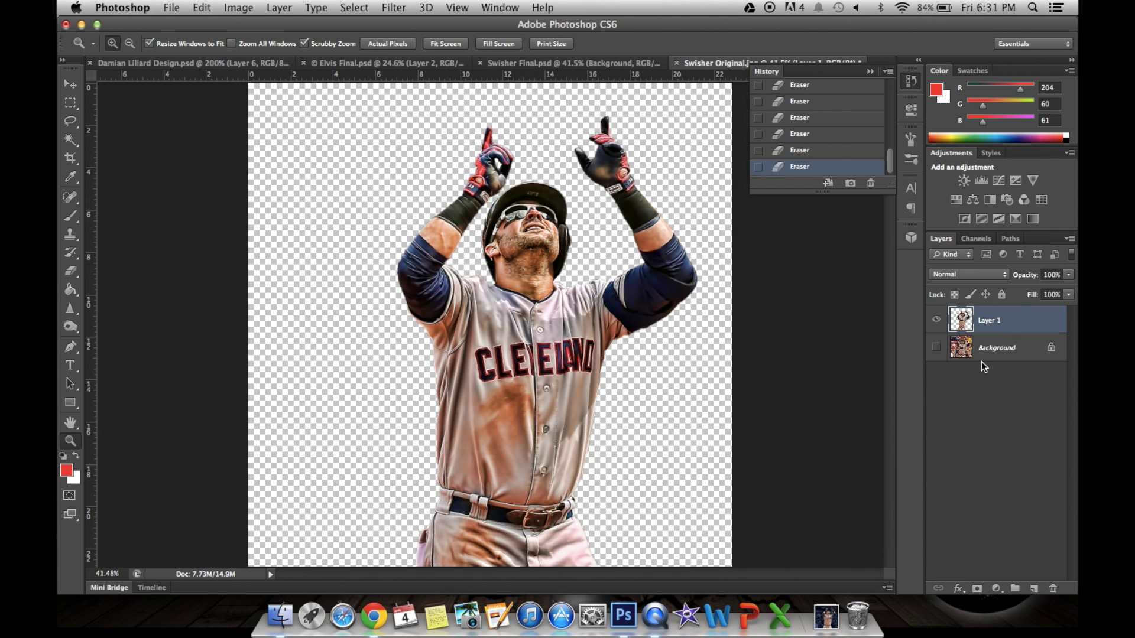
# - Show the Background layer again and convert it to black and white using the Maximum Black preset
pyautogui.click(936, 347)
pyautogui.click(995, 350)
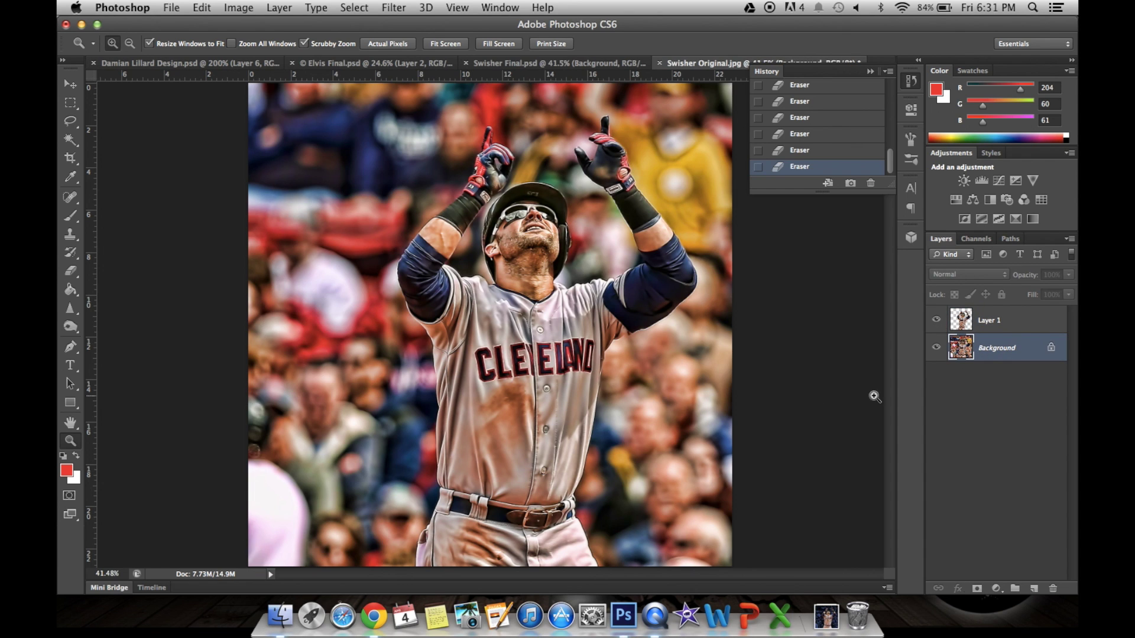
pyautogui.click(238, 8)
pyautogui.moveTo(253, 51)
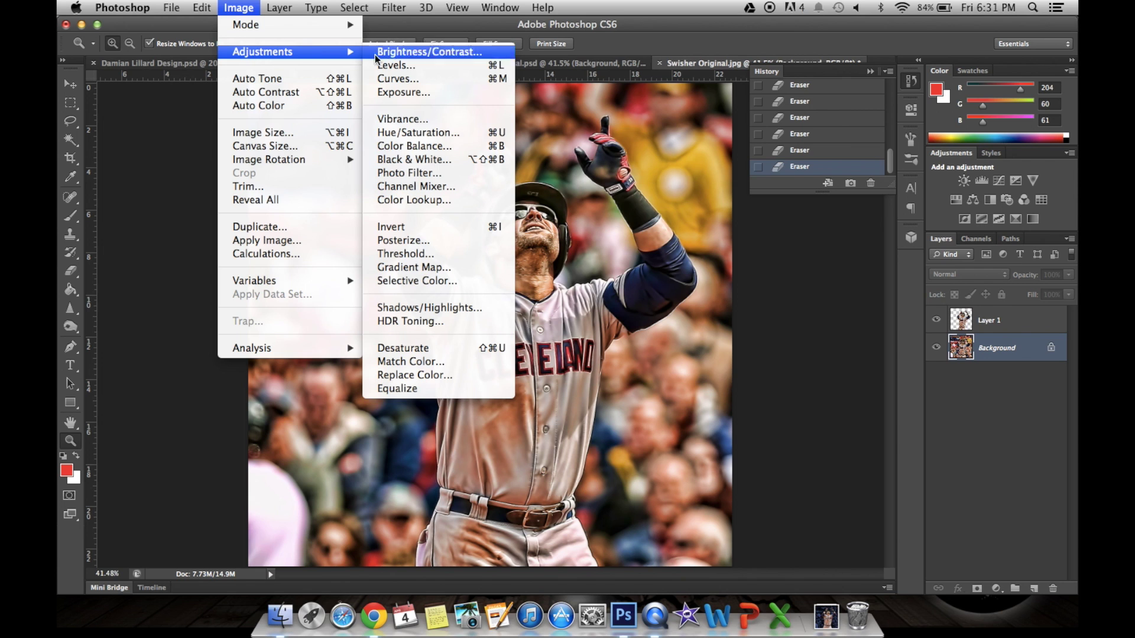
pyautogui.click(414, 159)
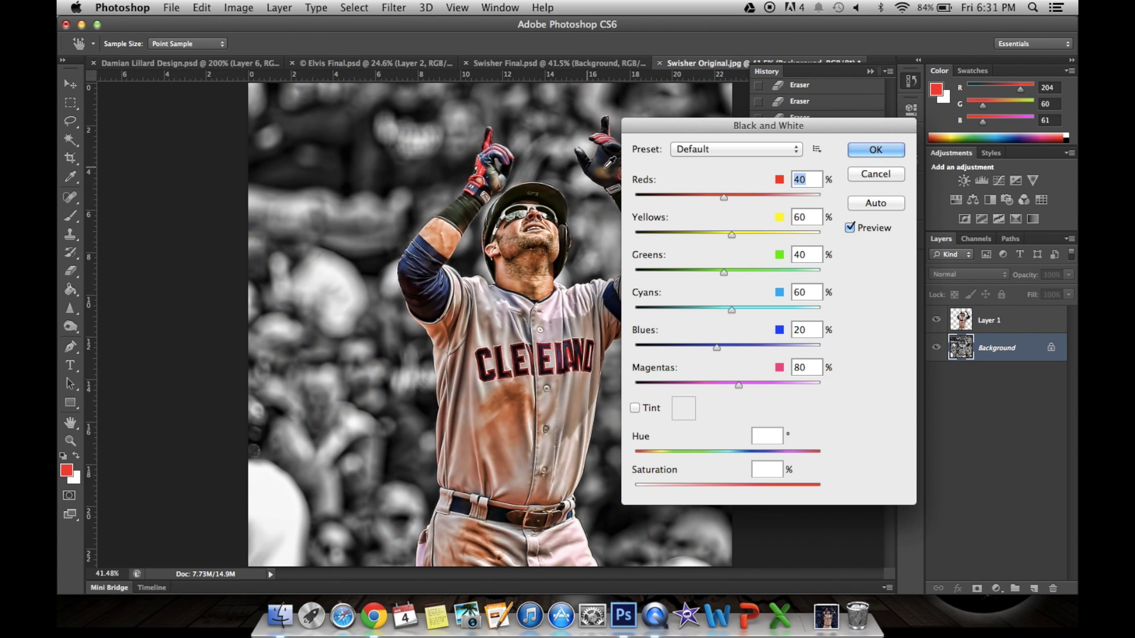
pyautogui.click(692, 150)
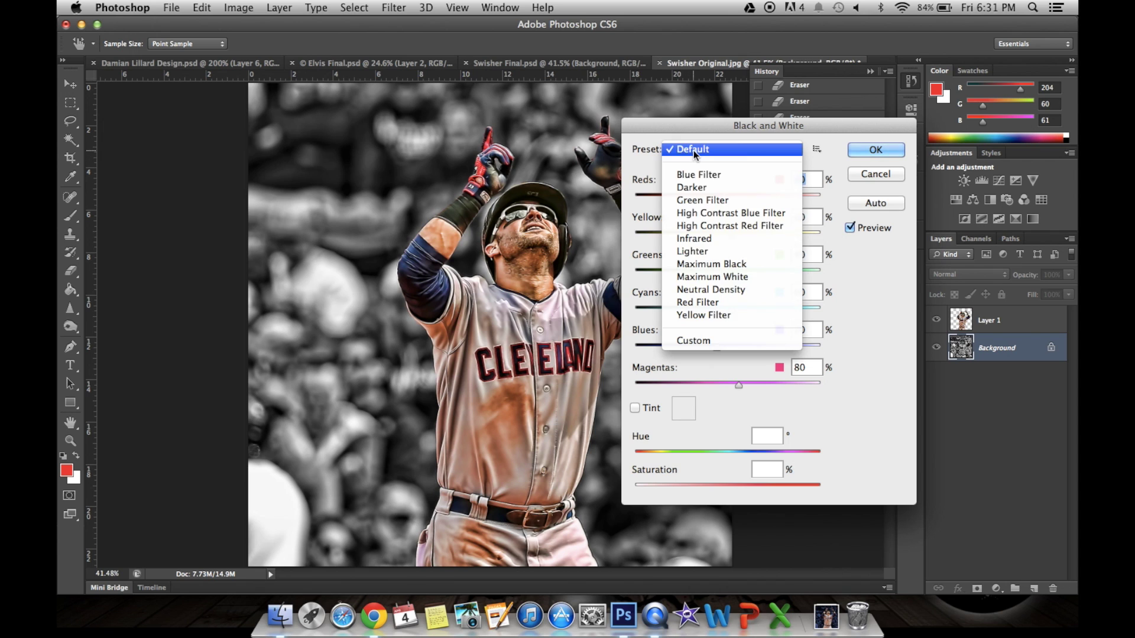
pyautogui.click(717, 264)
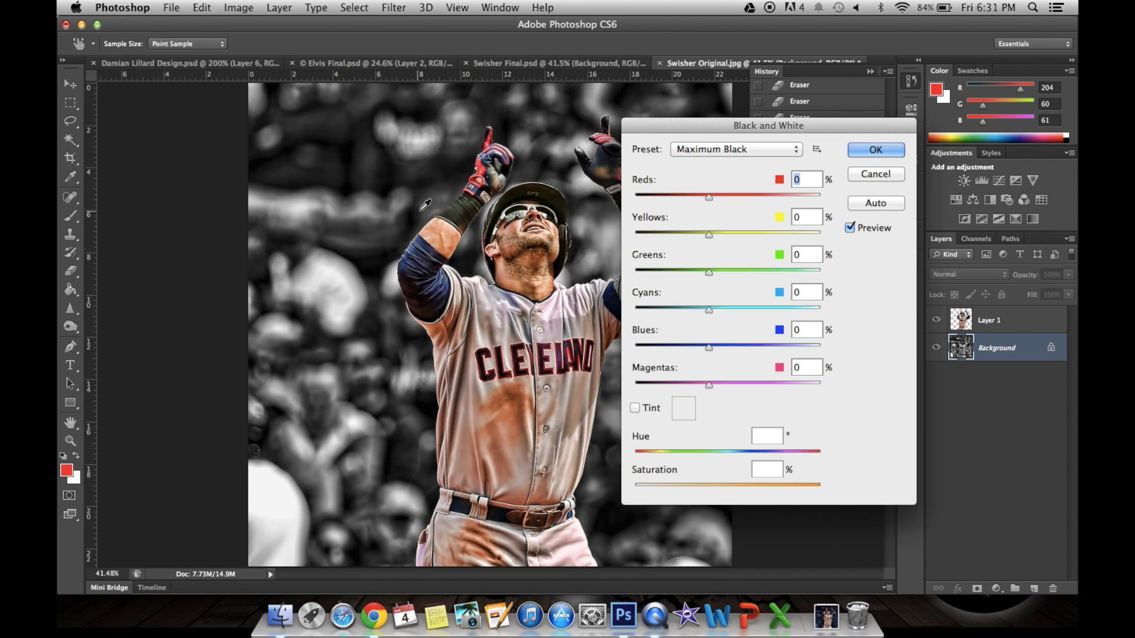
pyautogui.click(859, 149)
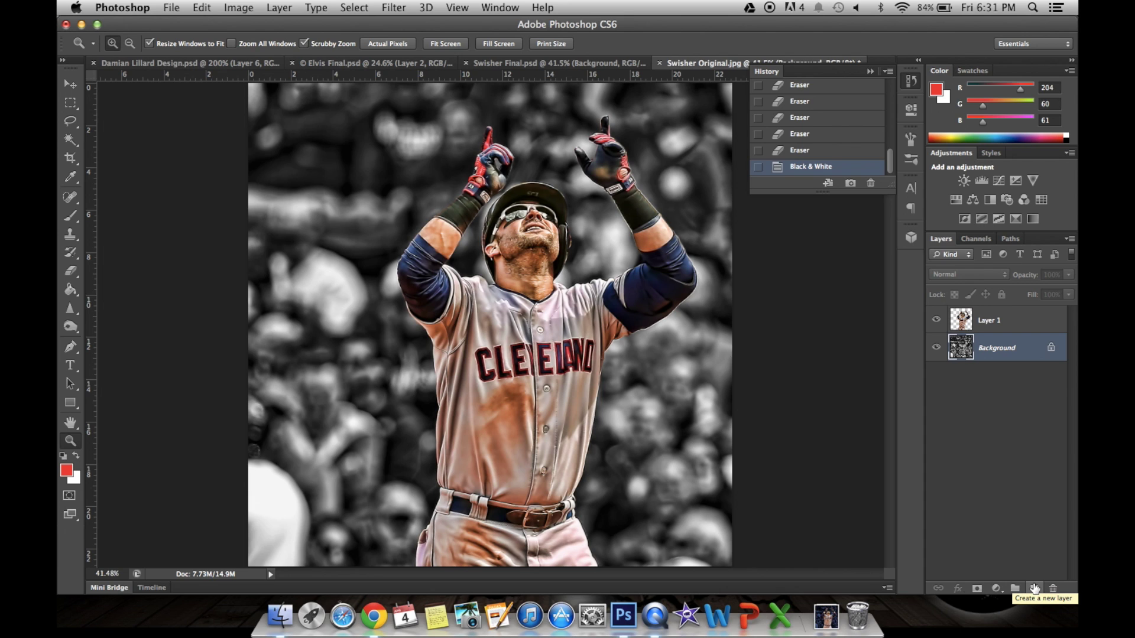
# - Add a new layer above the Background and set the foreground colour to navy 2d324e, sampled from the player's sleeve
pyautogui.click(1035, 588)
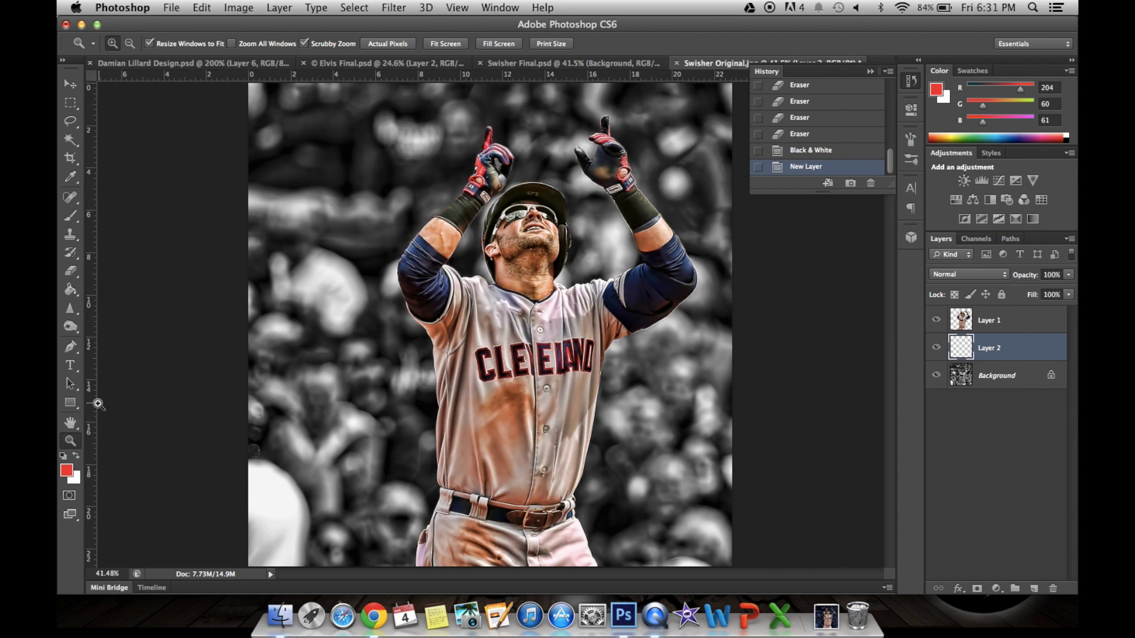
pyautogui.click(70, 473)
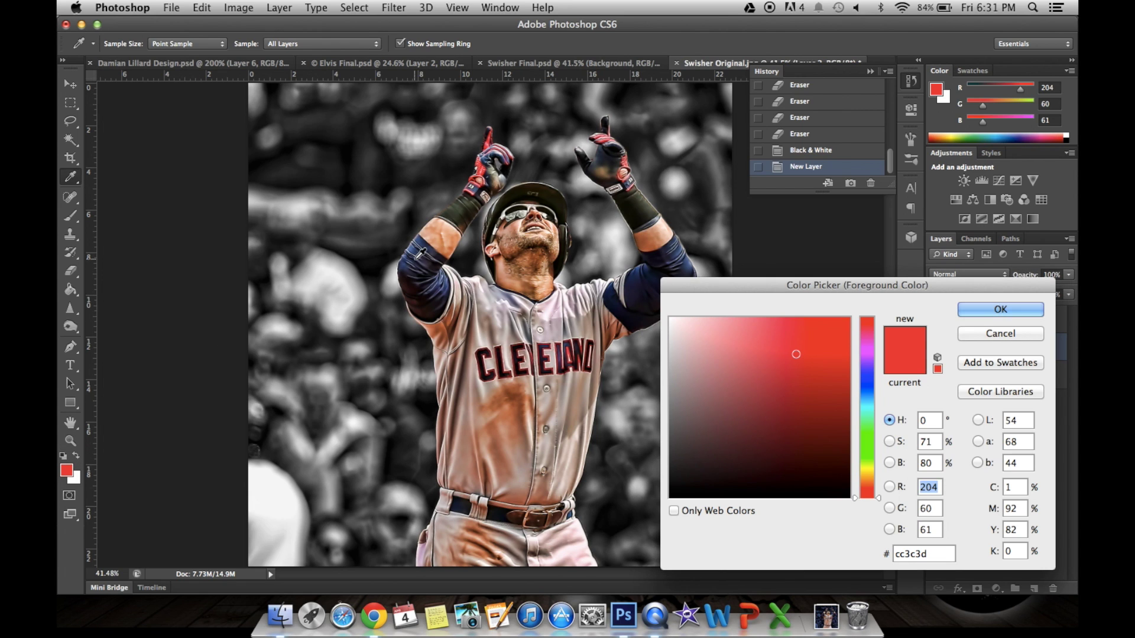
pyautogui.moveTo(417, 252); pyautogui.dragTo(411, 259)
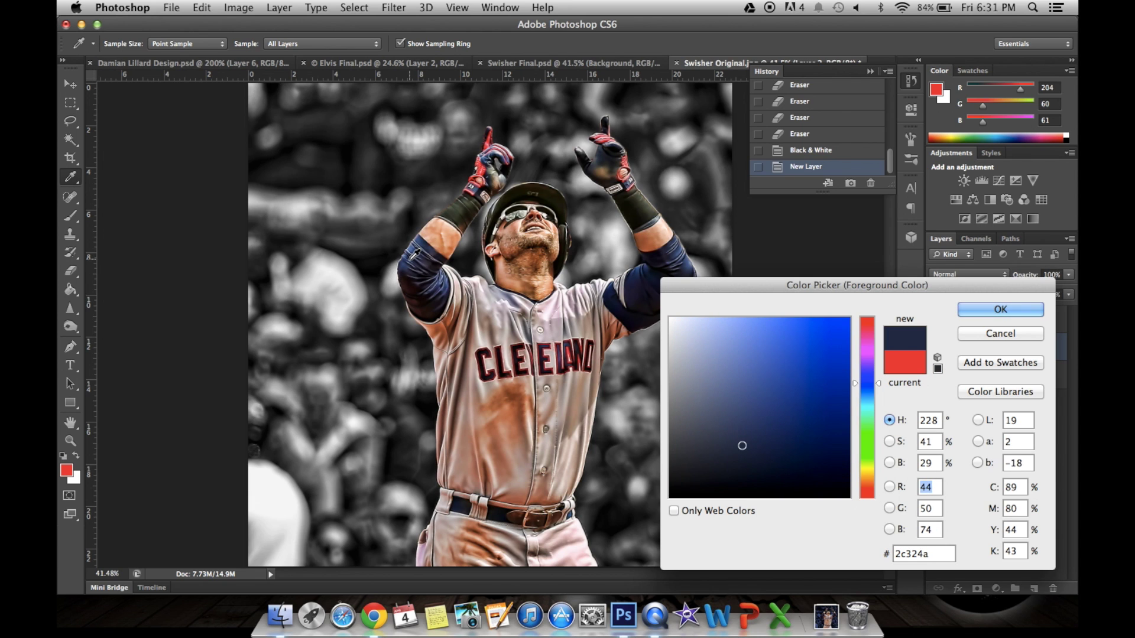
pyautogui.click(681, 248)
pyautogui.click(408, 259)
pyautogui.click(411, 263)
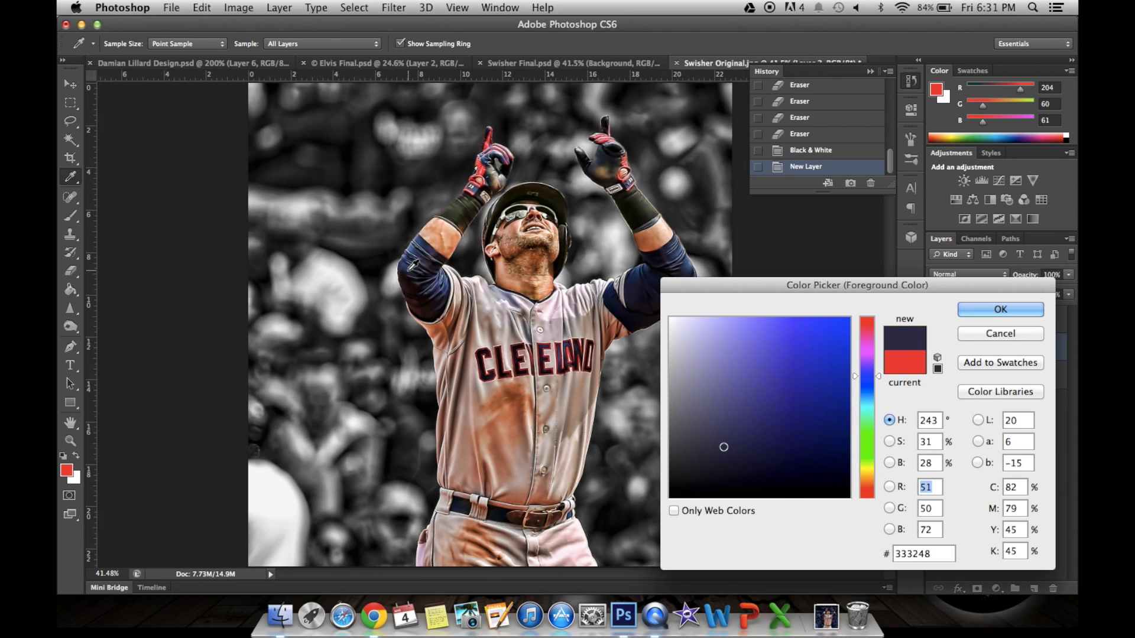
pyautogui.click(412, 262)
pyautogui.click(415, 259)
pyautogui.click(417, 257)
pyautogui.click(421, 254)
pyautogui.click(423, 252)
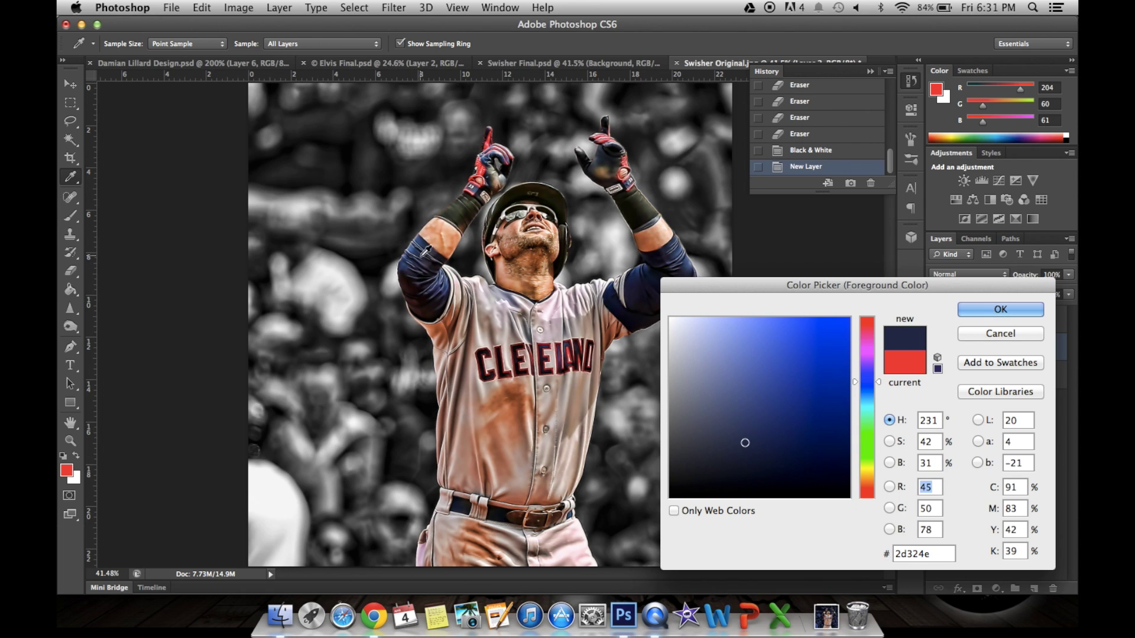
pyautogui.click(1019, 312)
pyautogui.press('z')
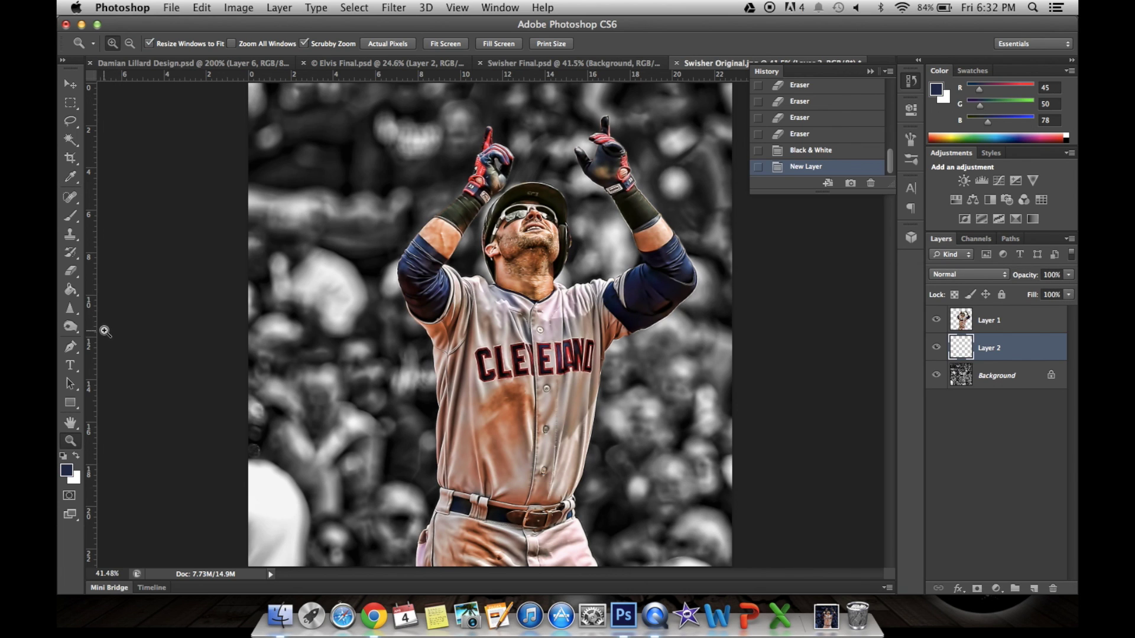
# - Fill the new layer with the navy foreground colour and set its blend mode to Hard Light after trying Soft Light
pyautogui.click(70, 290)
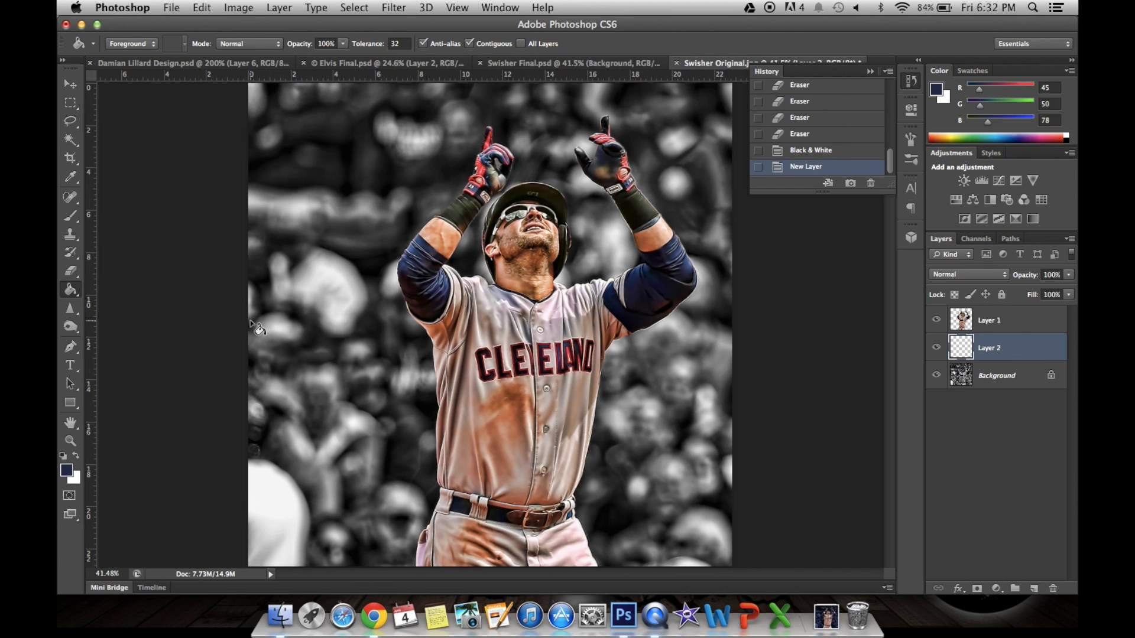
pyautogui.click(277, 319)
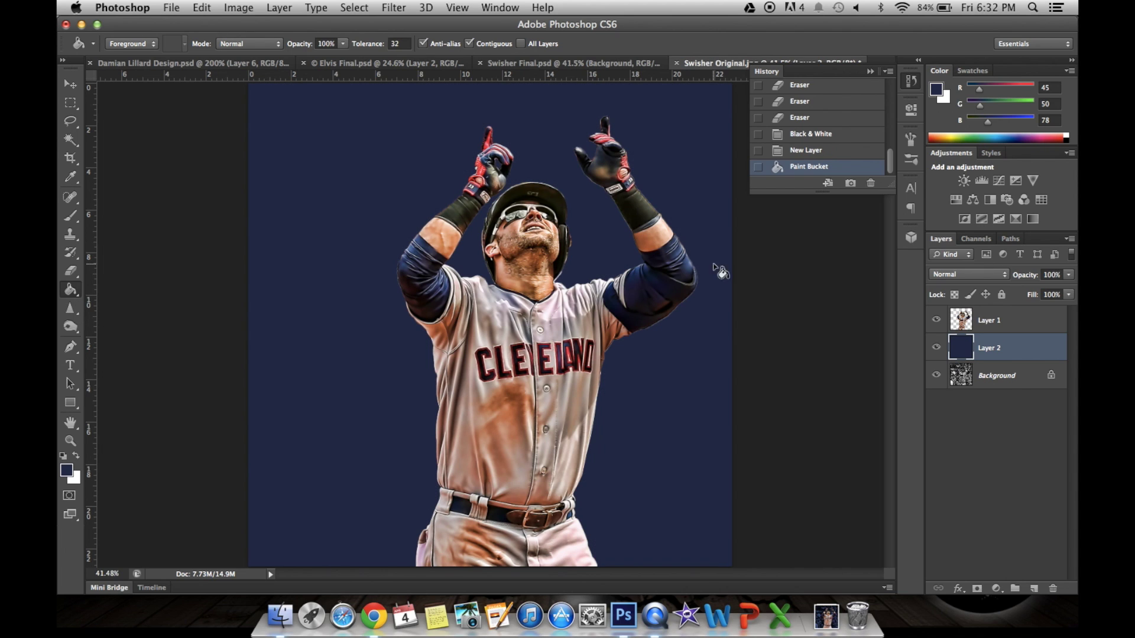
pyautogui.click(960, 276)
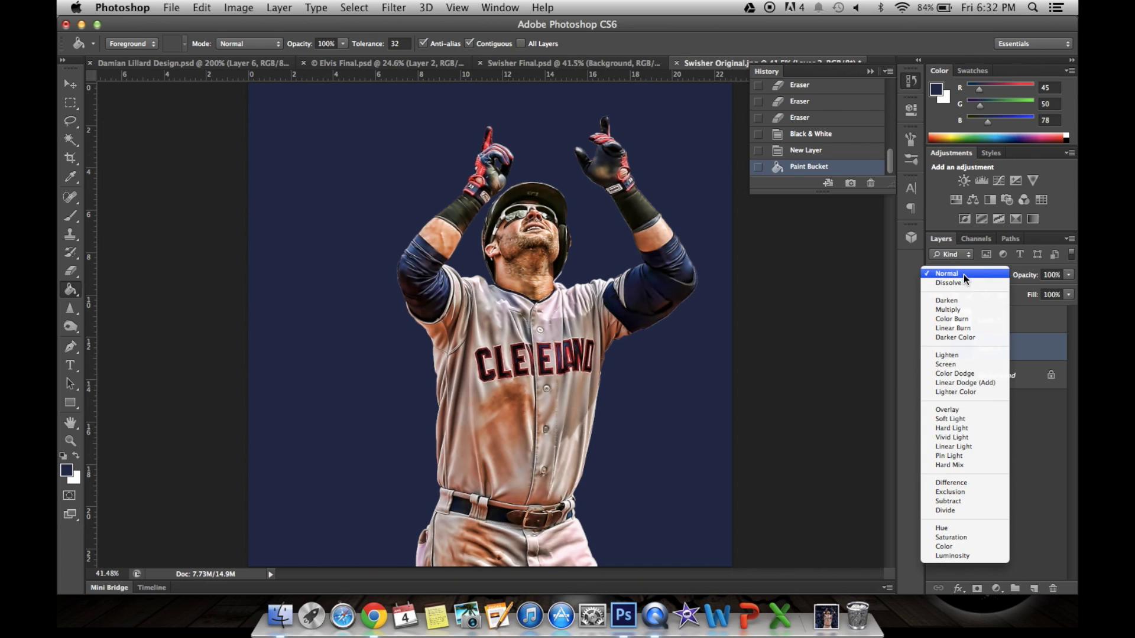
pyautogui.click(974, 420)
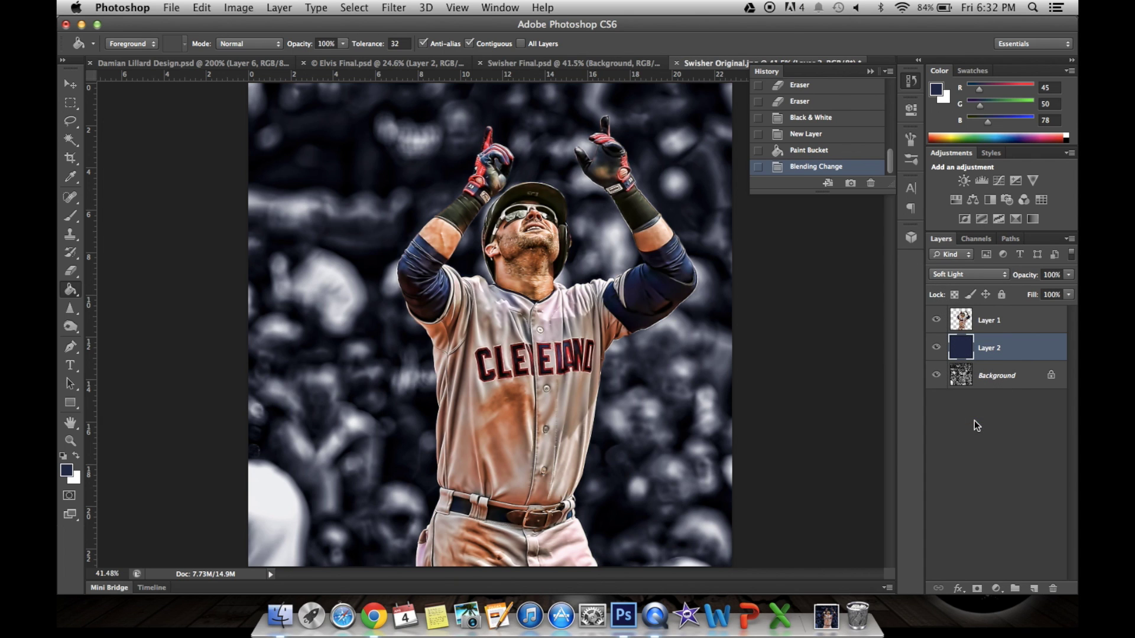
pyautogui.click(964, 270)
pyautogui.click(966, 287)
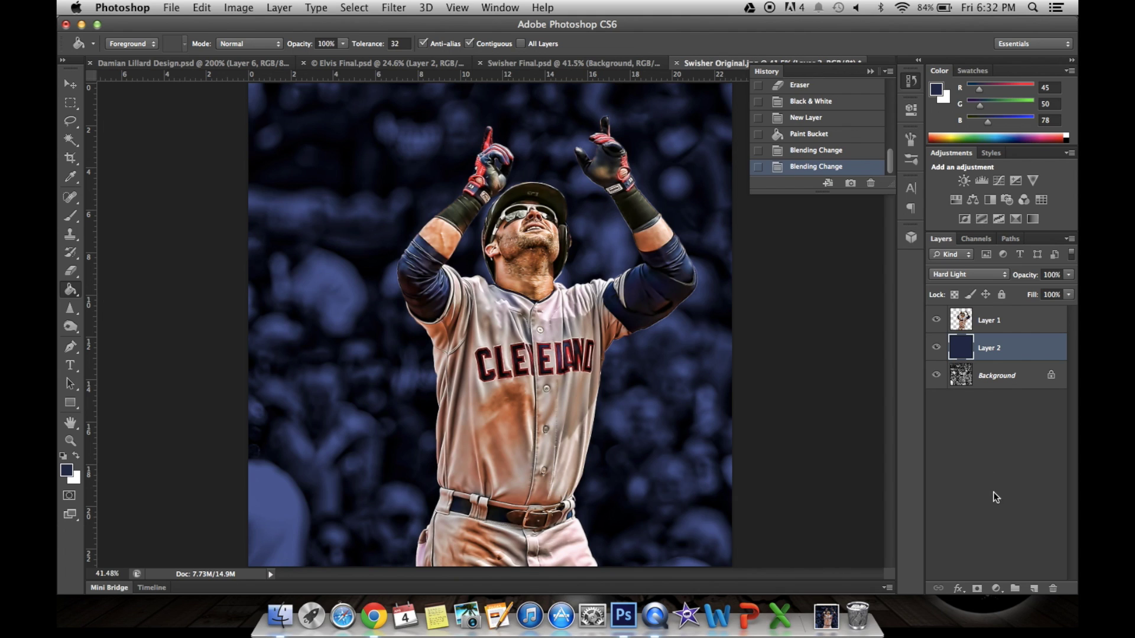
# - Add another empty layer directly beneath the player's layer and choose the 1498 px splatter brush
pyautogui.click(1033, 588)
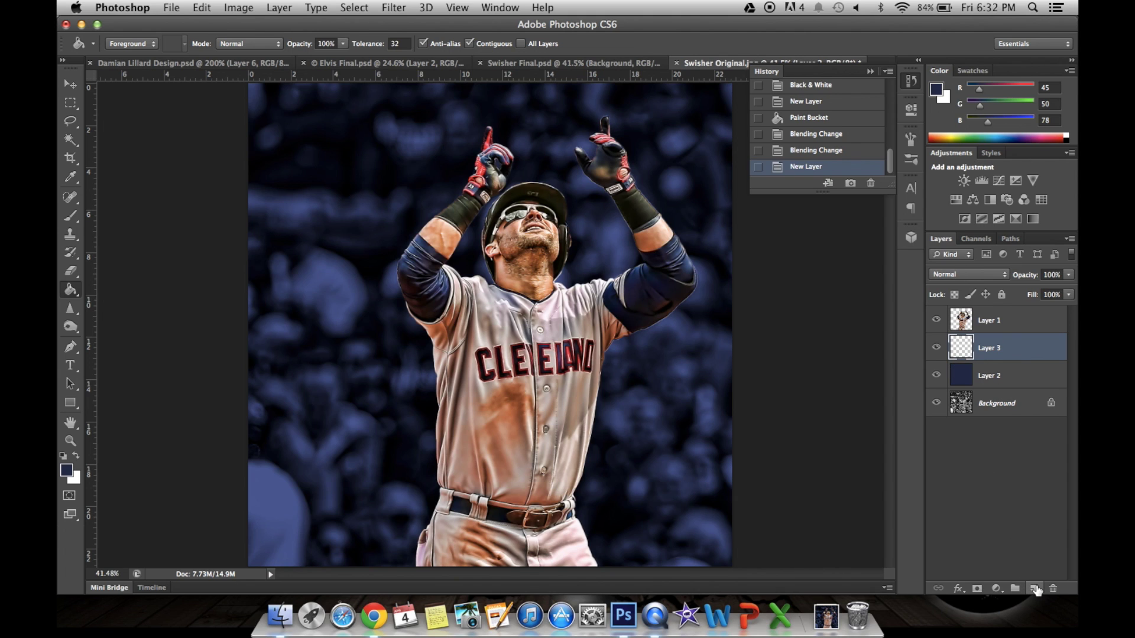
pyautogui.click(66, 217)
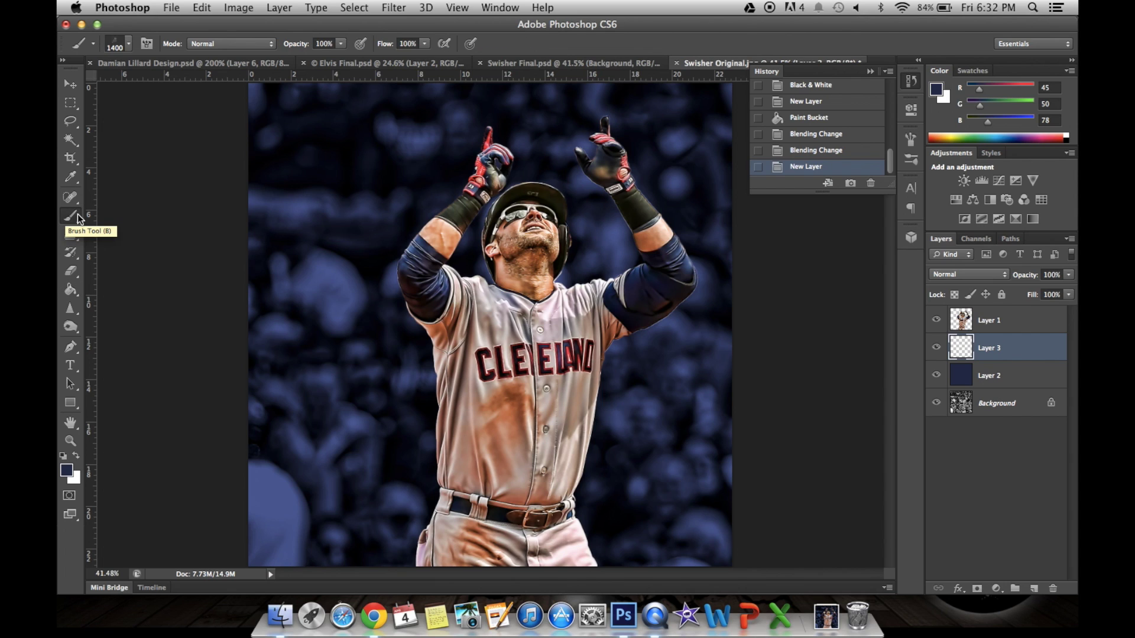
pyautogui.click(129, 46)
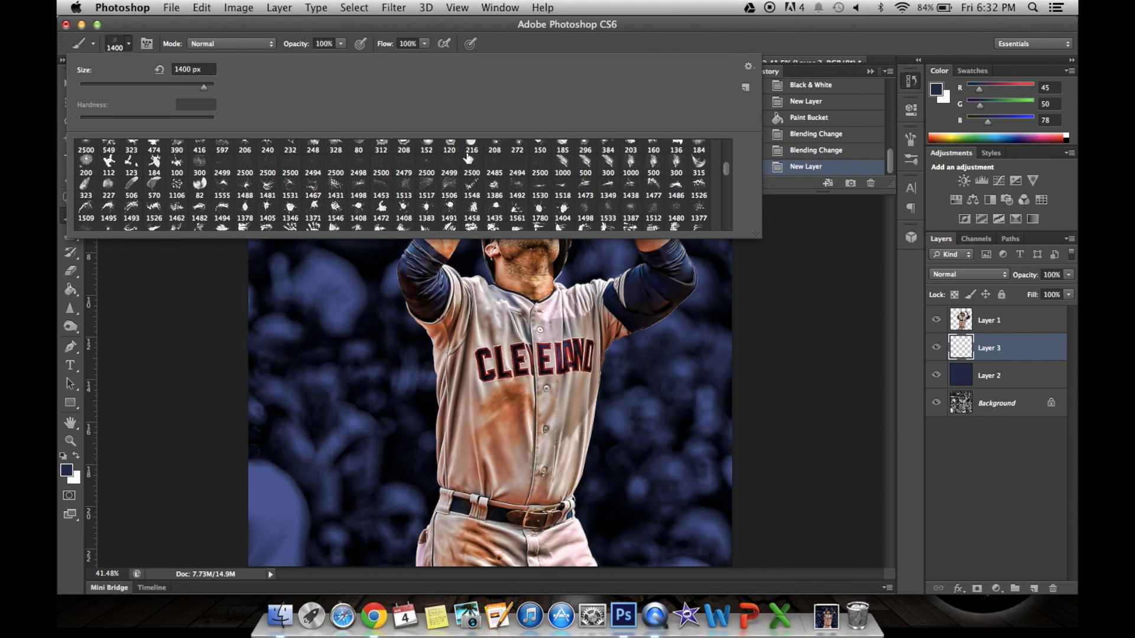
pyautogui.click(582, 214)
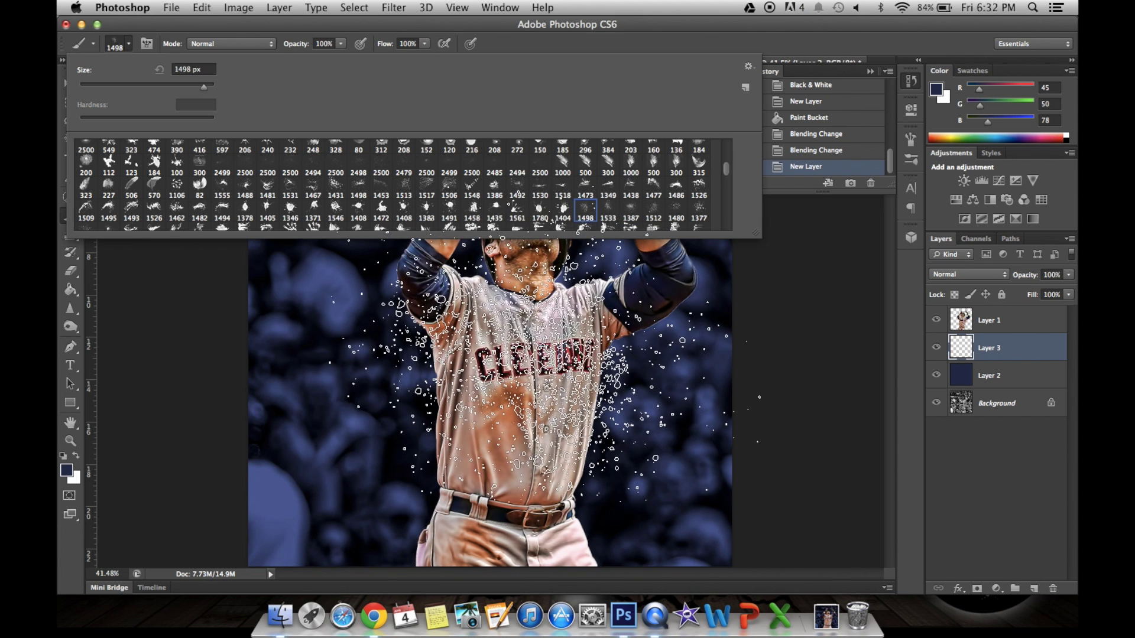
# - Sample red c02935 from the player's glove as the foreground colour and stamp one splatter behind his upper body
pyautogui.click(66, 470)
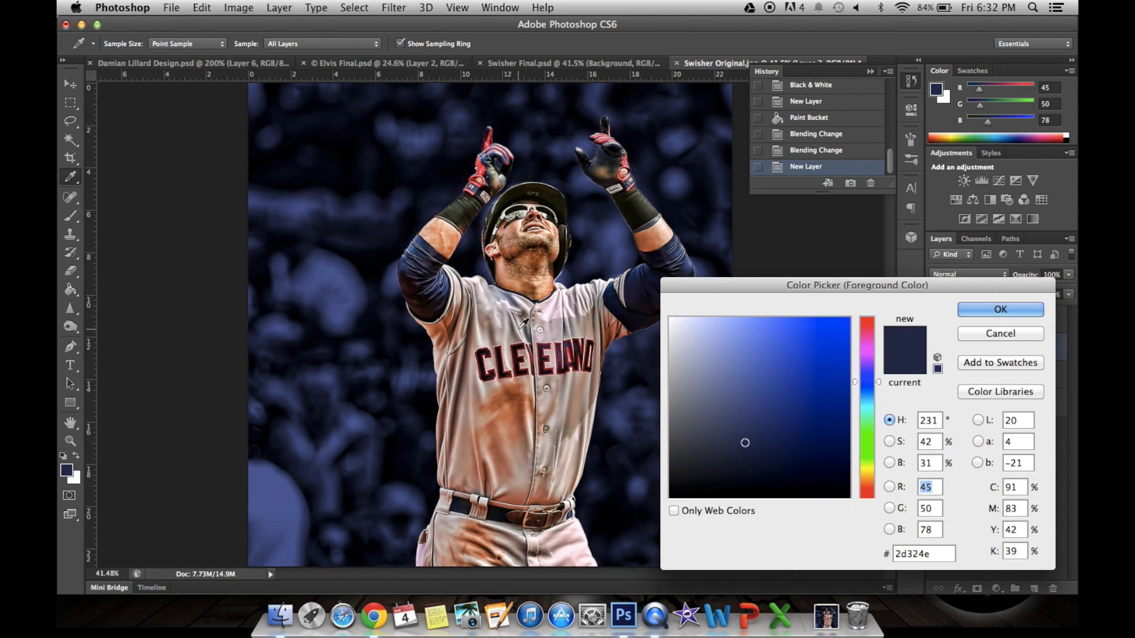
pyautogui.click(571, 352)
pyautogui.click(484, 160)
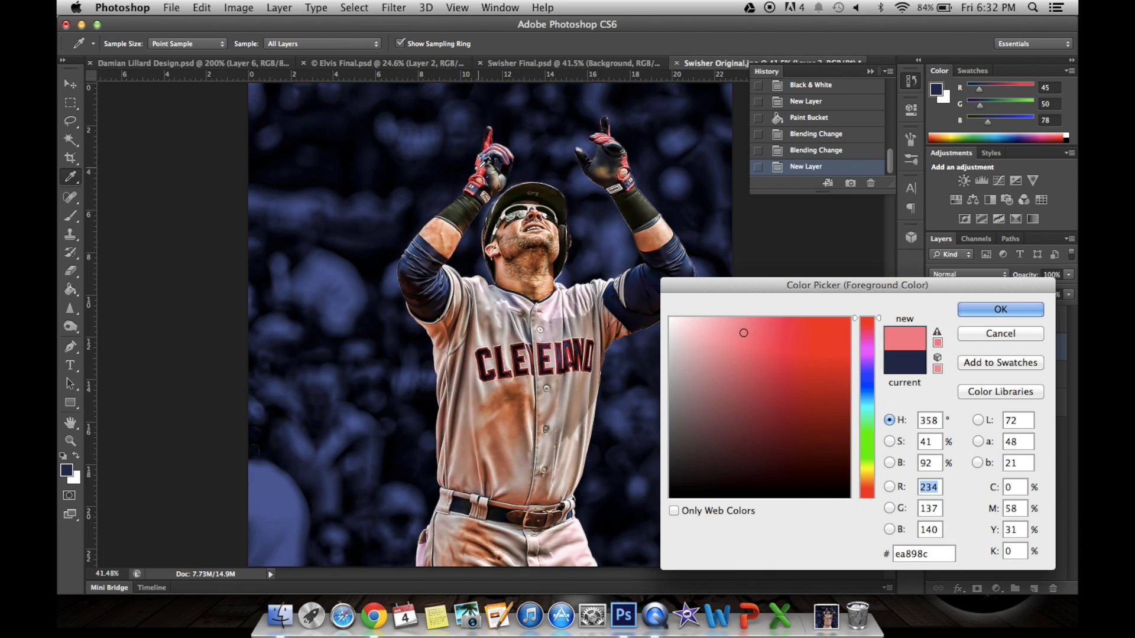
pyautogui.click(488, 141)
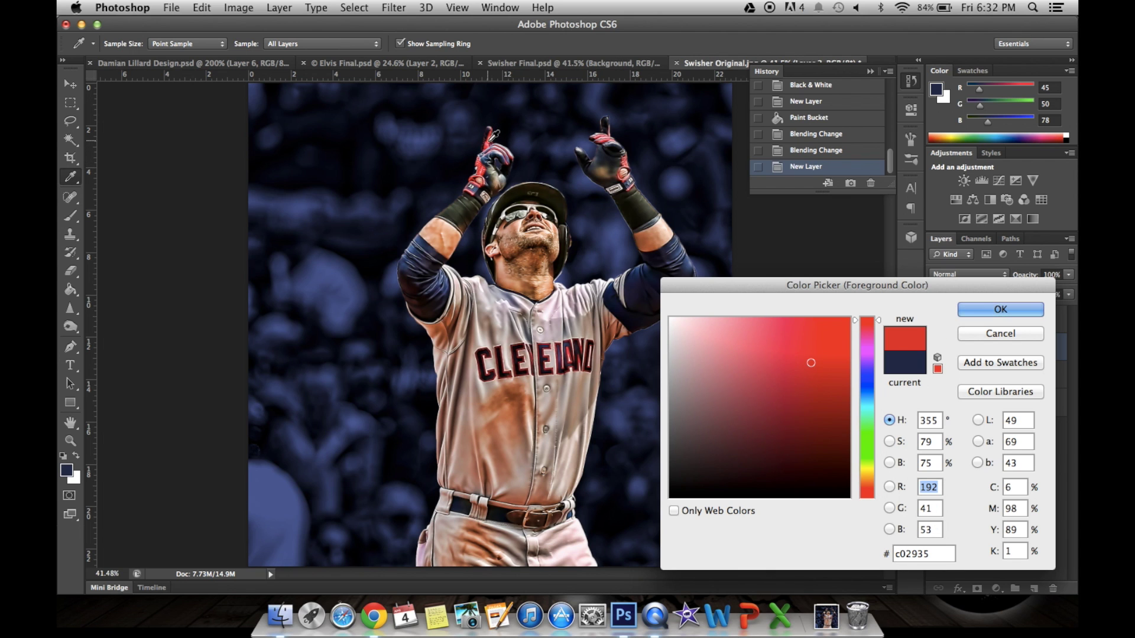
pyautogui.click(999, 309)
pyautogui.press('b')
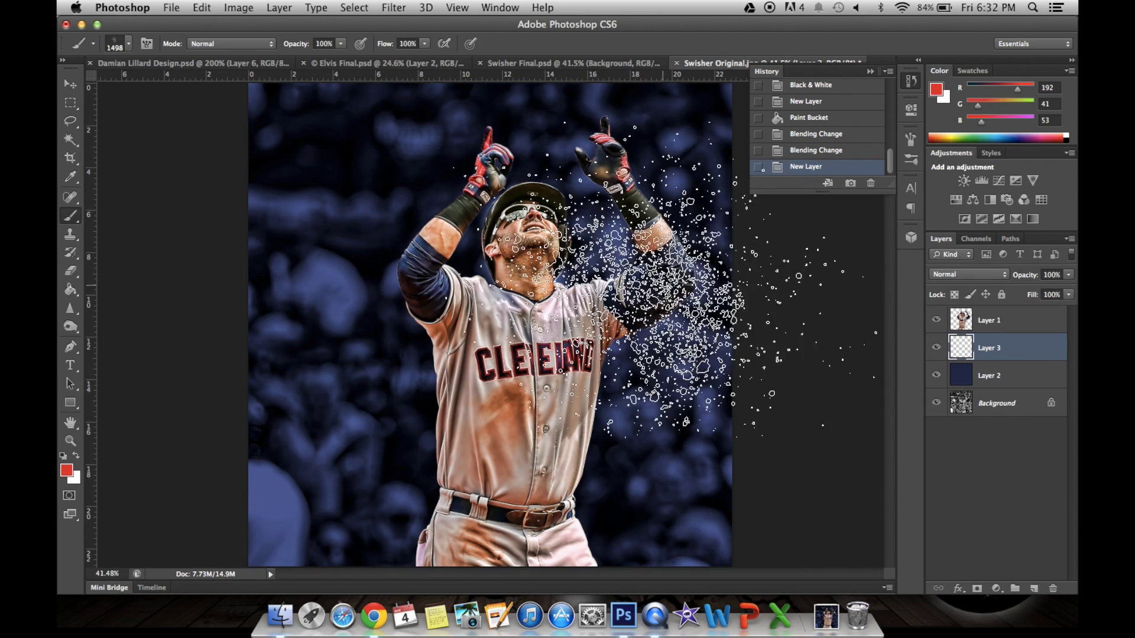
pyautogui.click(550, 322)
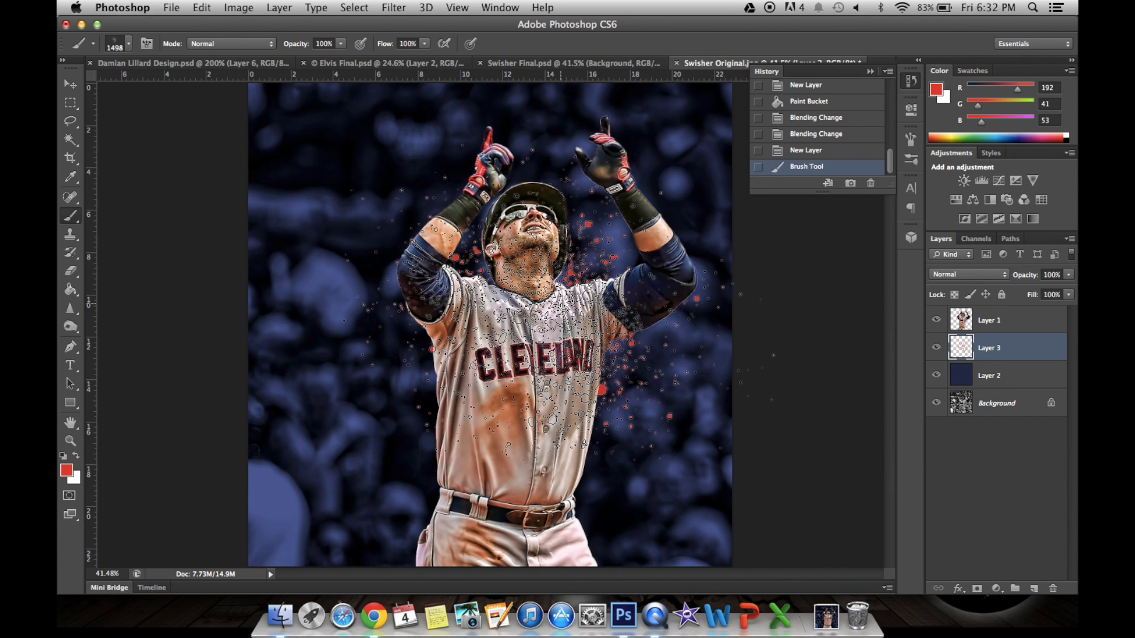